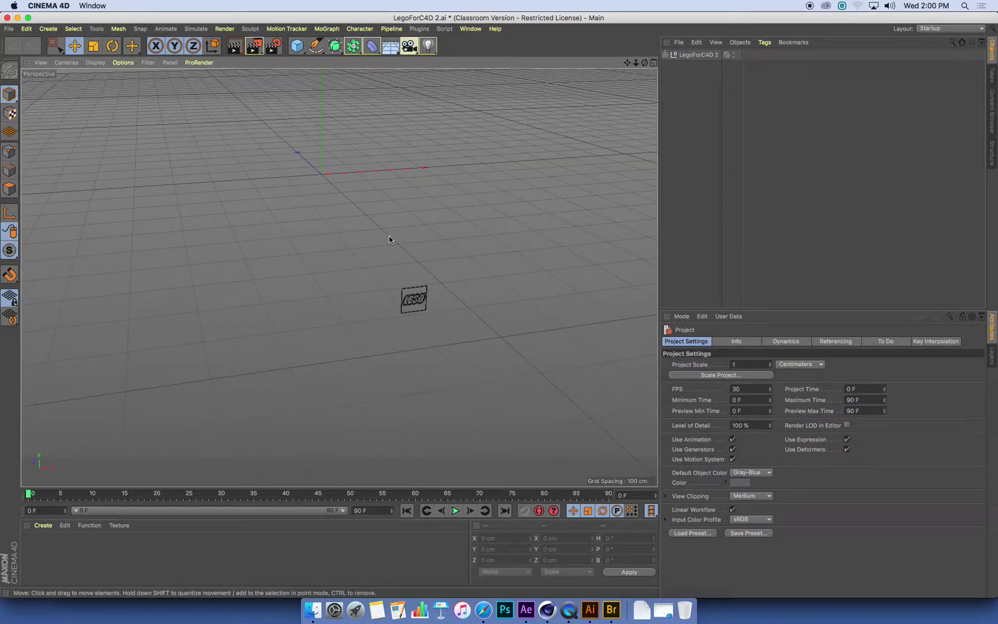
# Step: Examine the group hierarchy inside the LegoForC4D 2 null and the spline paths within Groups 2, 3 and 4
pyautogui.moveTo(429, 305)
pyautogui.keyDown('alt'); pyautogui.mouseDown()
pyautogui.moveTo(379, 293)
pyautogui.moveTo(447, 306)
pyautogui.mouseUp(); pyautogui.keyUp('alt')
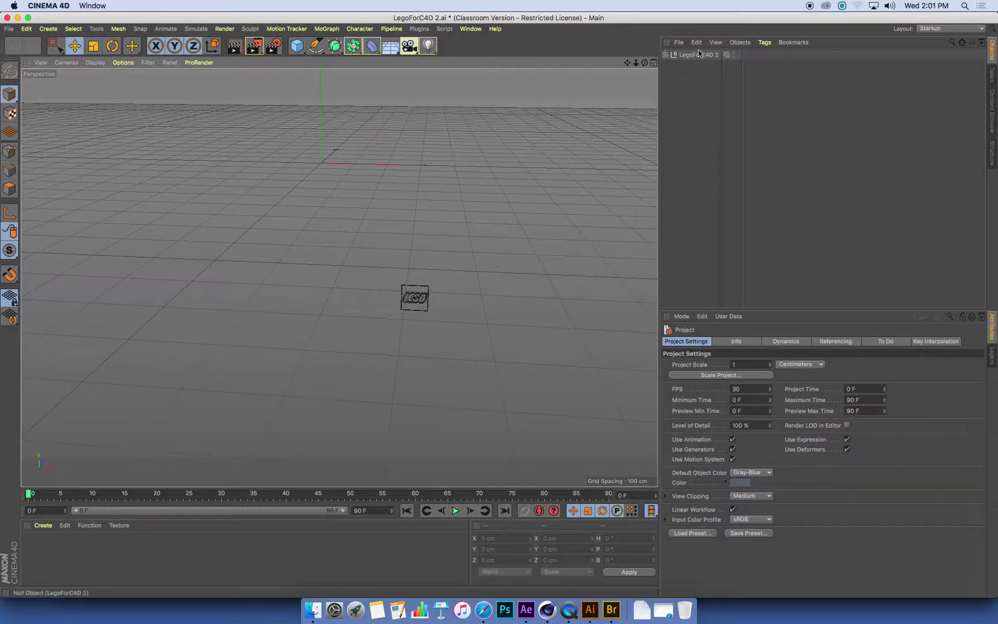
pyautogui.click(665, 54)
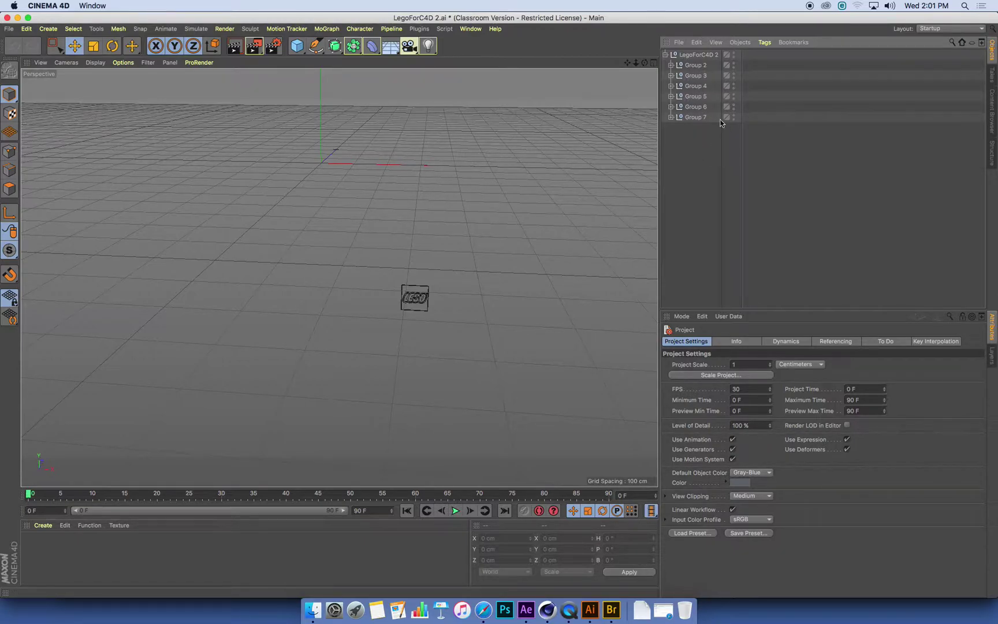
pyautogui.click(666, 54)
pyautogui.click(694, 54)
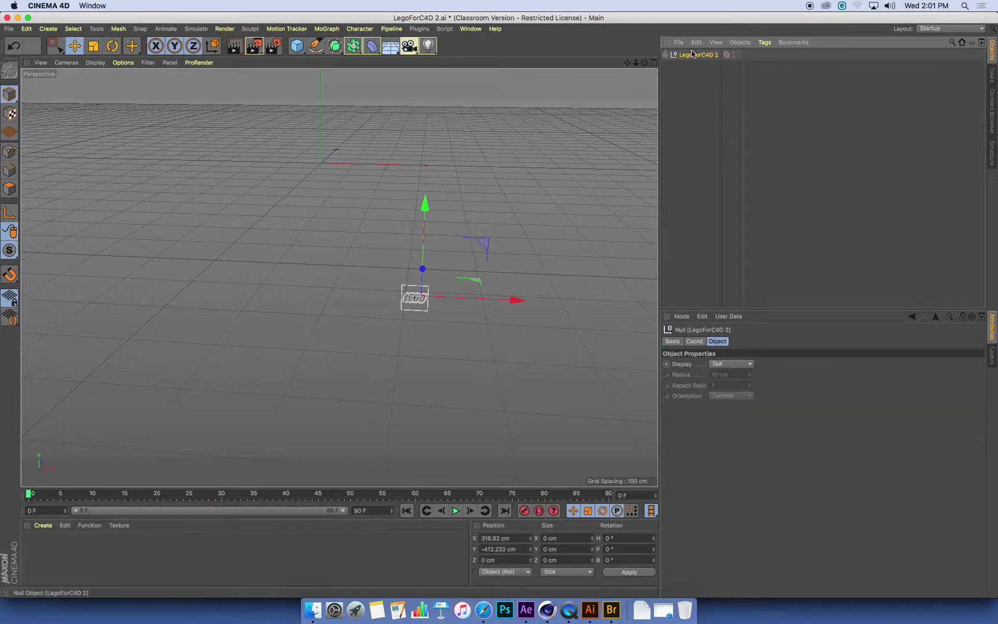
pyautogui.click(666, 54)
pyautogui.click(695, 66)
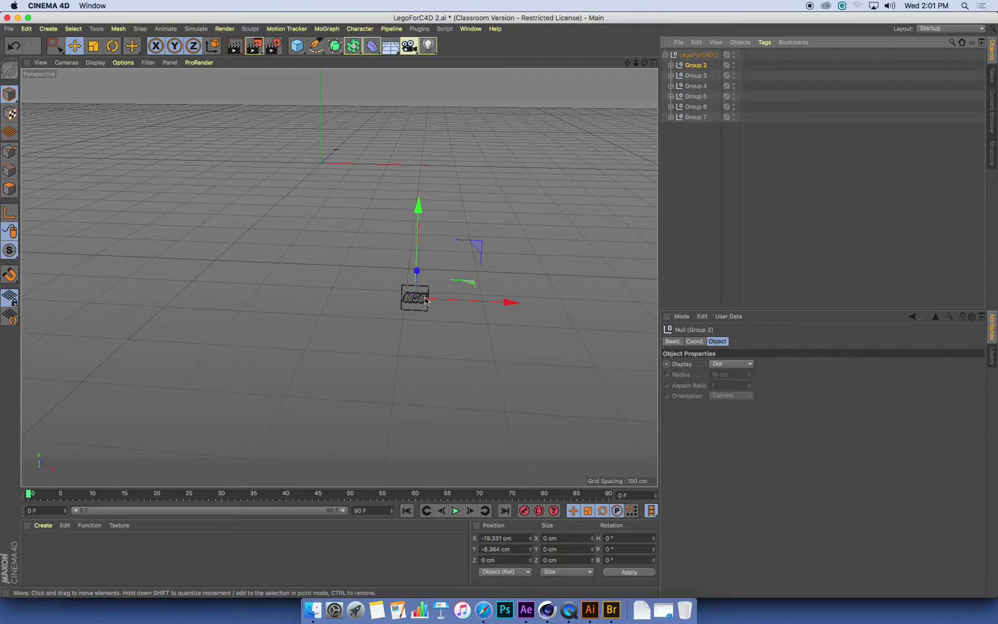
pyautogui.press('o')
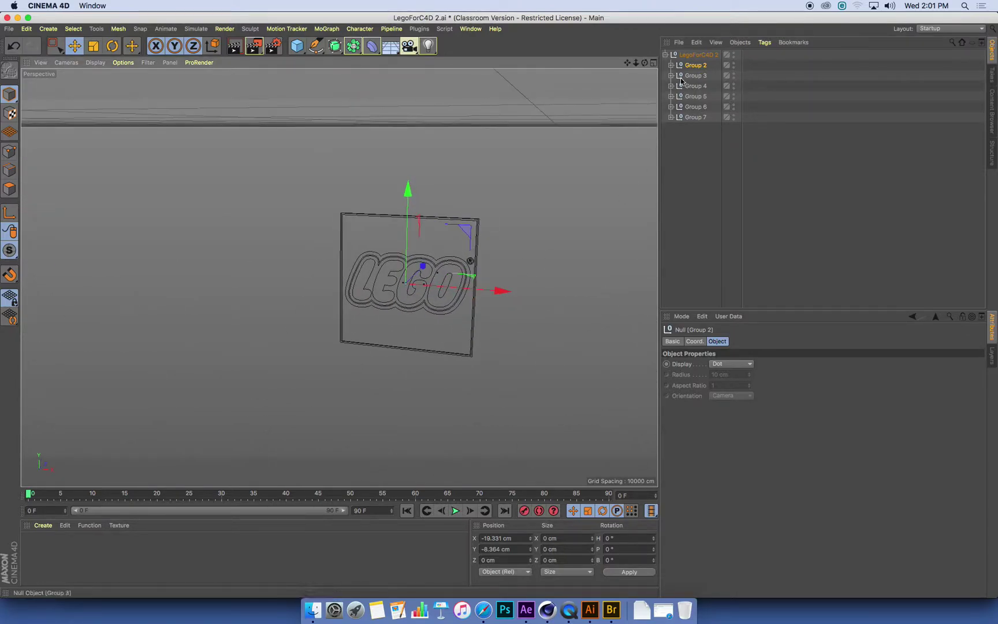
pyautogui.click(671, 65)
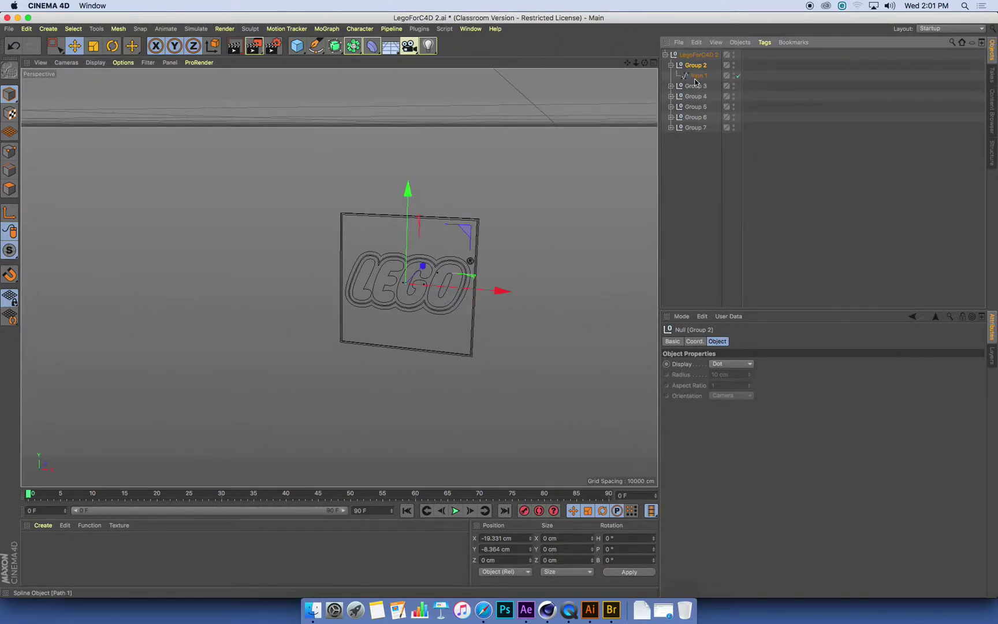
pyautogui.click(697, 78)
pyautogui.press('o')
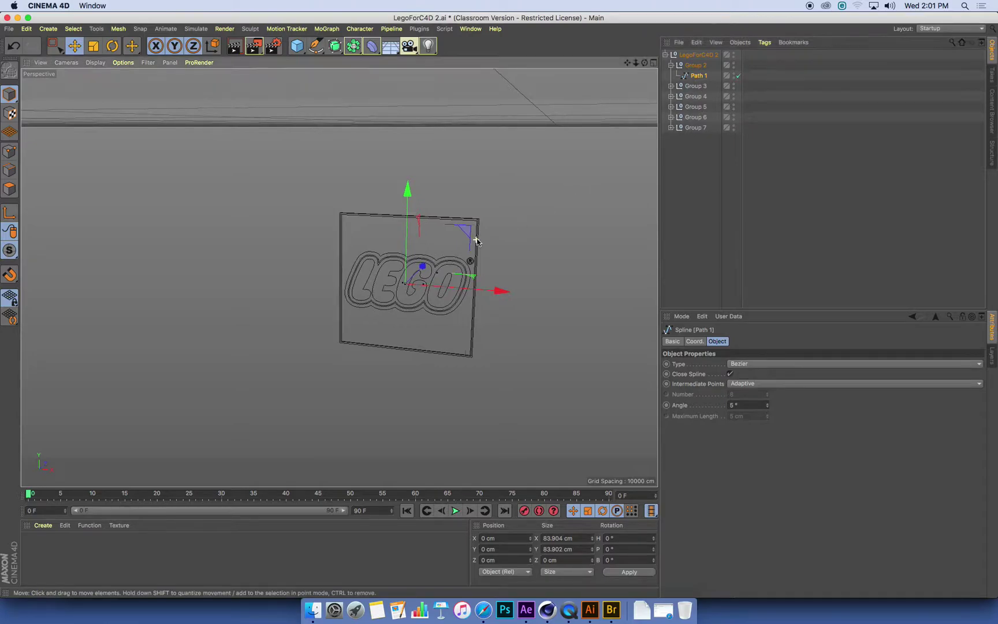
pyautogui.click(671, 86)
pyautogui.click(698, 107)
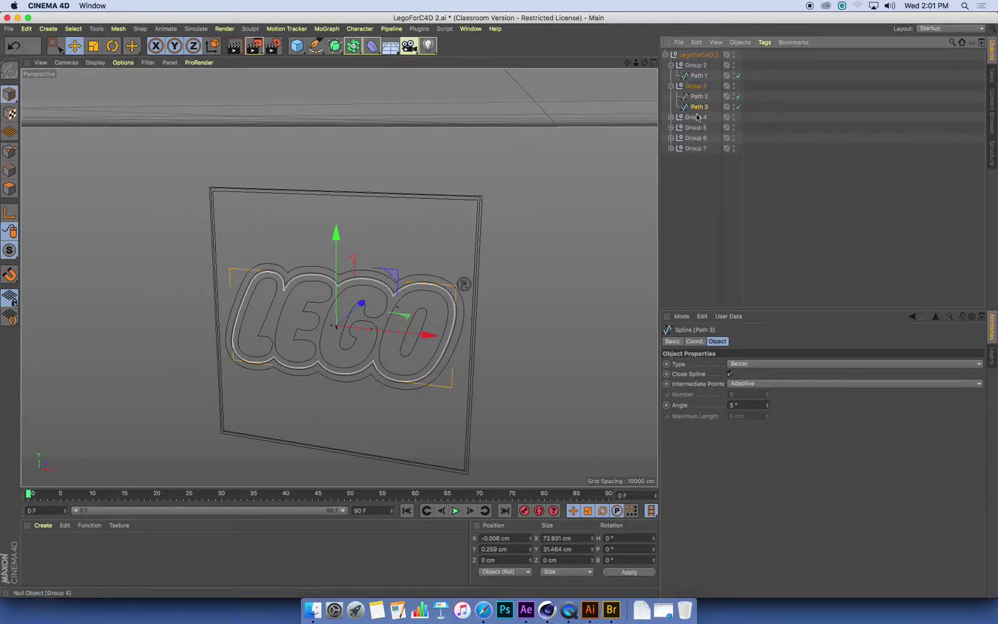
pyautogui.click(671, 118)
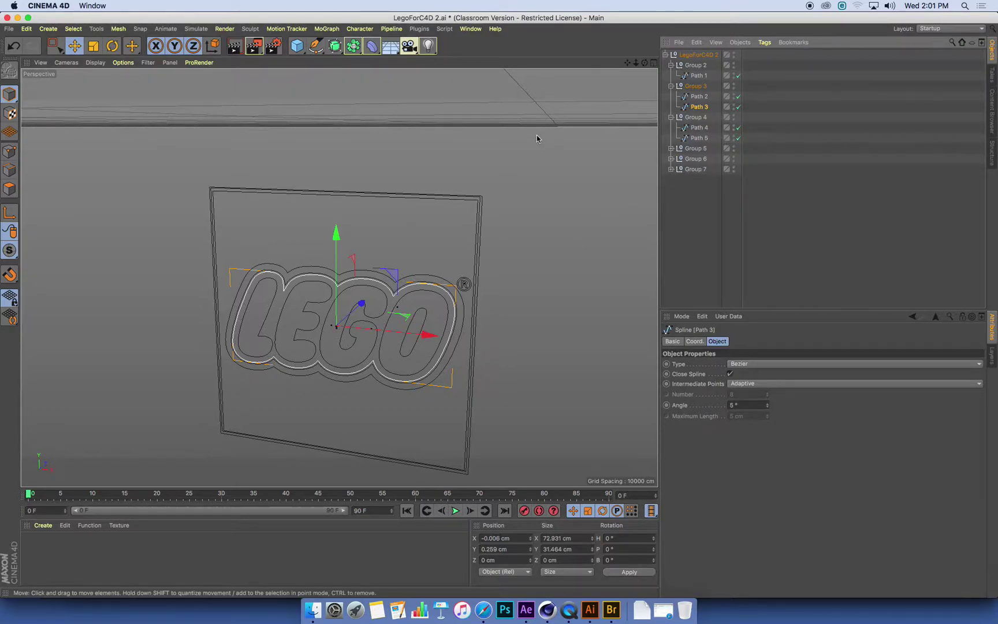
# Step: Try moving the whole LegoForC4D 2 null in the XY plane and undo the move
pyautogui.scroll(-4, 508, 196)
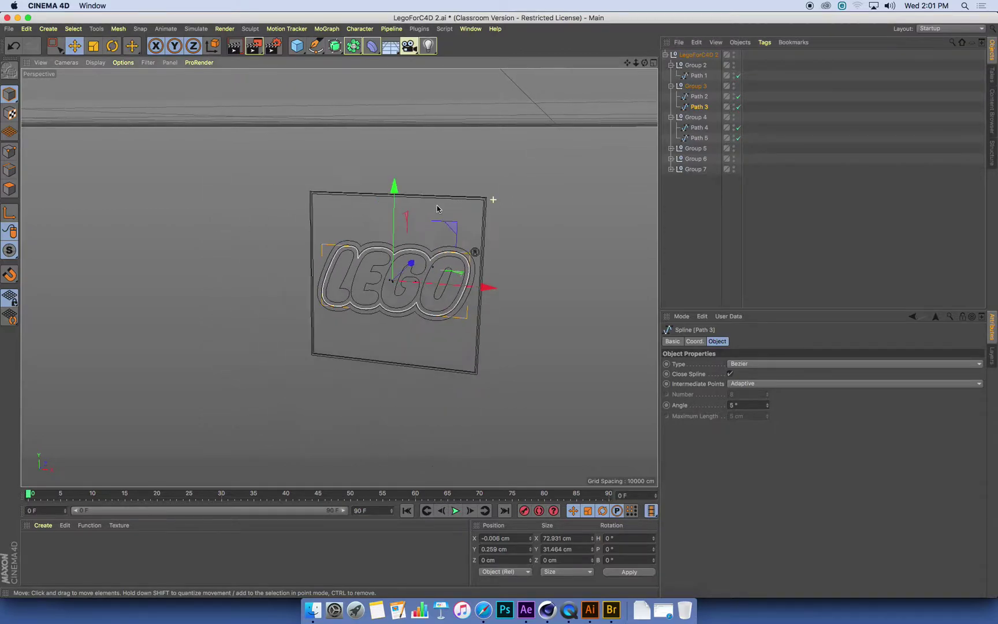
pyautogui.keyDown('alt'); pyautogui.moveTo(484, 179); pyautogui.dragTo(487, 214, button='middle'); pyautogui.keyUp('alt')
pyautogui.keyDown('alt'); pyautogui.moveTo(536, 245); pyautogui.dragTo(464, 221, button='right'); pyautogui.keyUp('alt')
pyautogui.keyDown('alt'); pyautogui.moveTo(464, 221); pyautogui.dragTo(464, 247, button='middle'); pyautogui.keyUp('alt')
pyautogui.keyDown('alt'); pyautogui.moveTo(533, 278); pyautogui.dragTo(432, 276, button='right'); pyautogui.keyUp('alt')
pyautogui.click(699, 54)
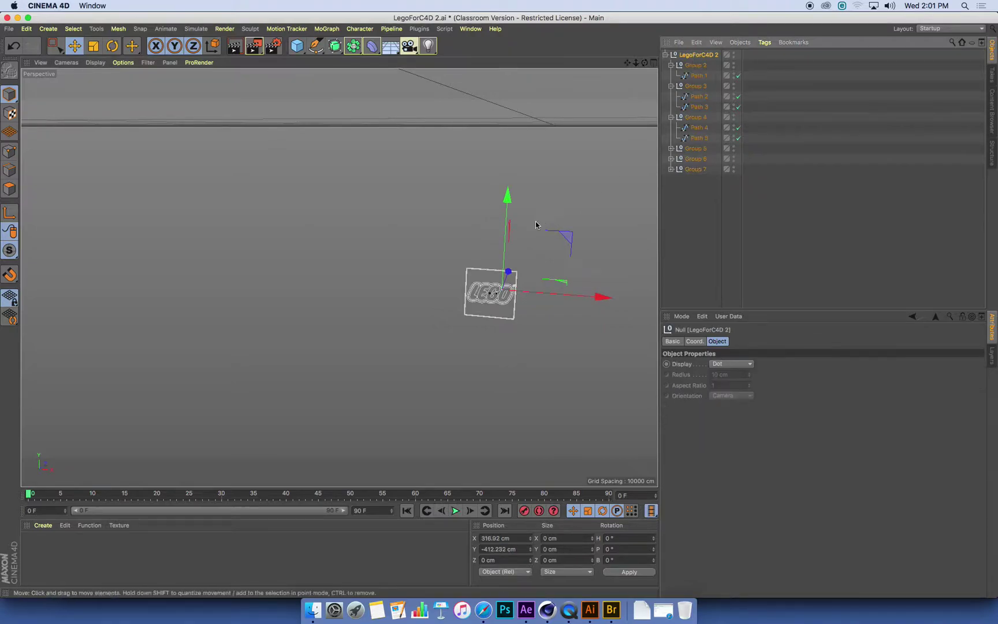
pyautogui.moveTo(560, 236); pyautogui.dragTo(517, 223)
pyautogui.press('super+z')
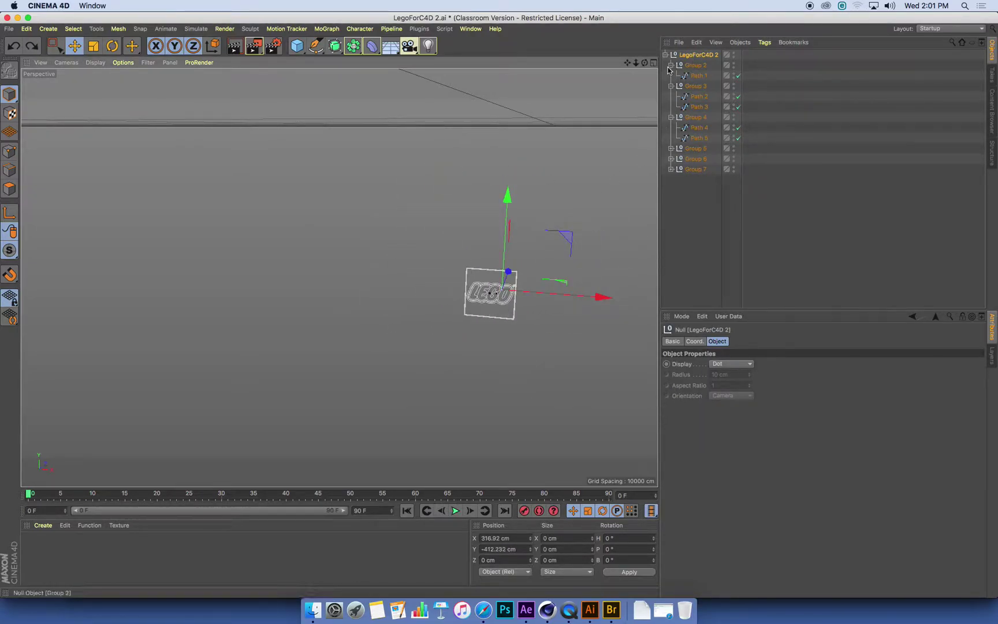
# Step: Collapse the logo hierarchy and move the whole LegoForC4D 2 null closer to the origin, to about X 201.6, Y -267.5 cm
pyautogui.click(671, 65)
pyautogui.click(672, 76)
pyautogui.click(672, 85)
pyautogui.click(665, 55)
pyautogui.keyDown('alt'); pyautogui.moveTo(508, 181); pyautogui.dragTo(370, 184, button='right'); pyautogui.keyUp('alt')
pyautogui.click(598, 159)
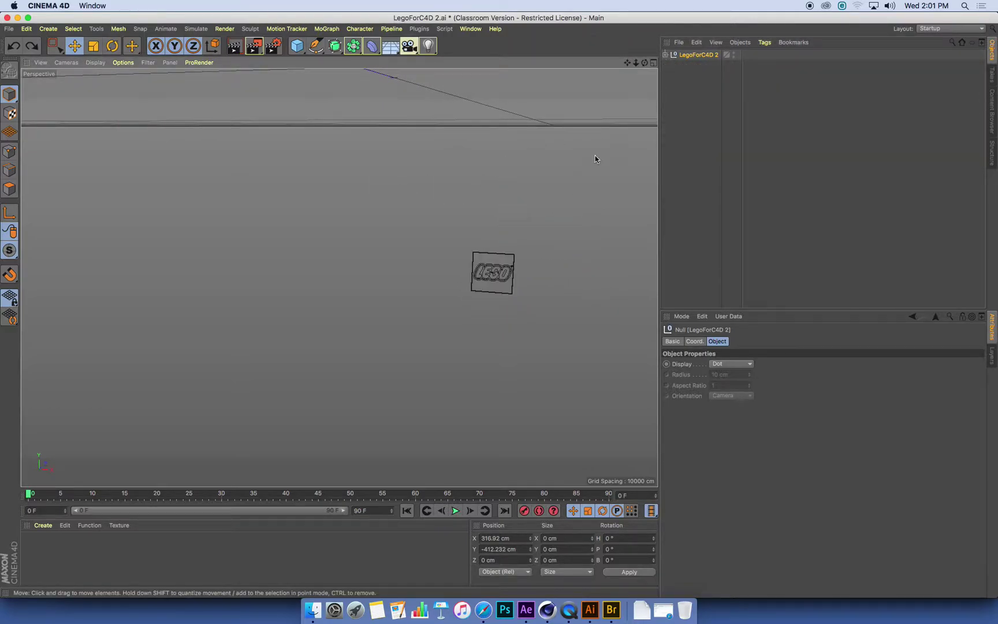
pyautogui.click(697, 56)
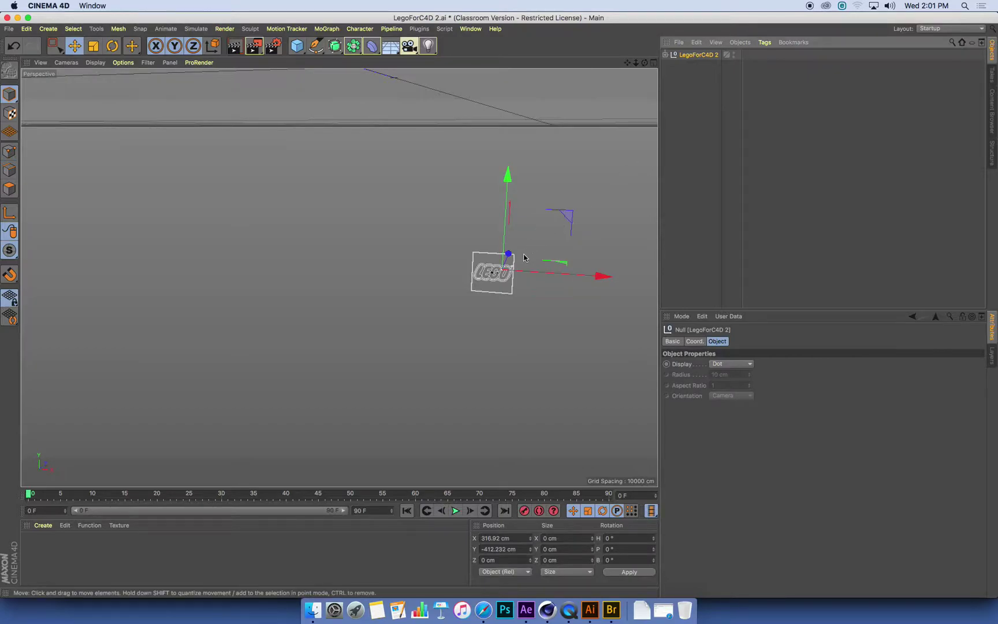
pyautogui.moveTo(568, 216); pyautogui.dragTo(513, 142)
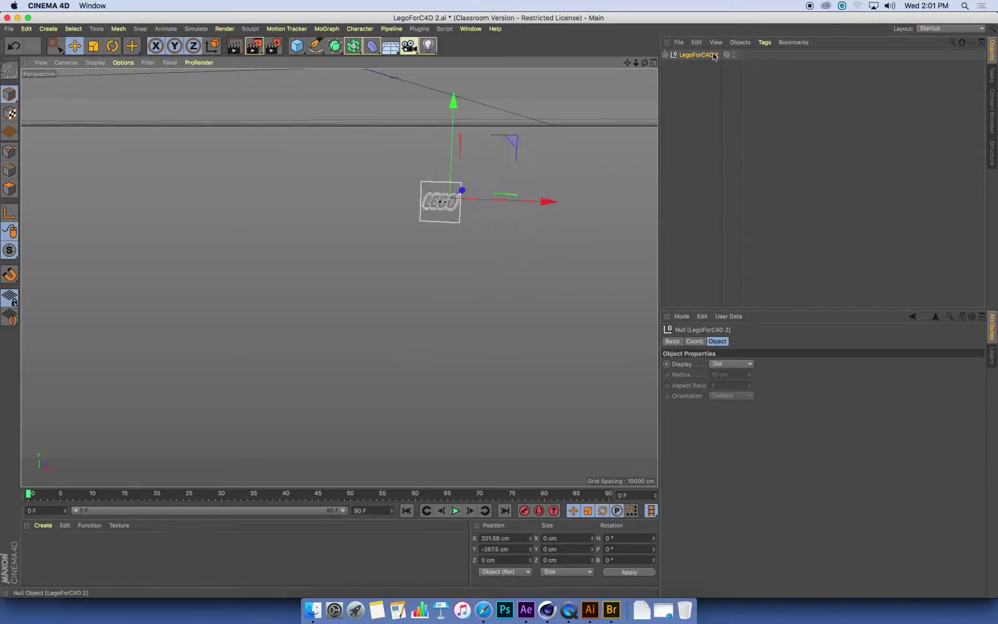
pyautogui.scroll(-3, 445, 389)
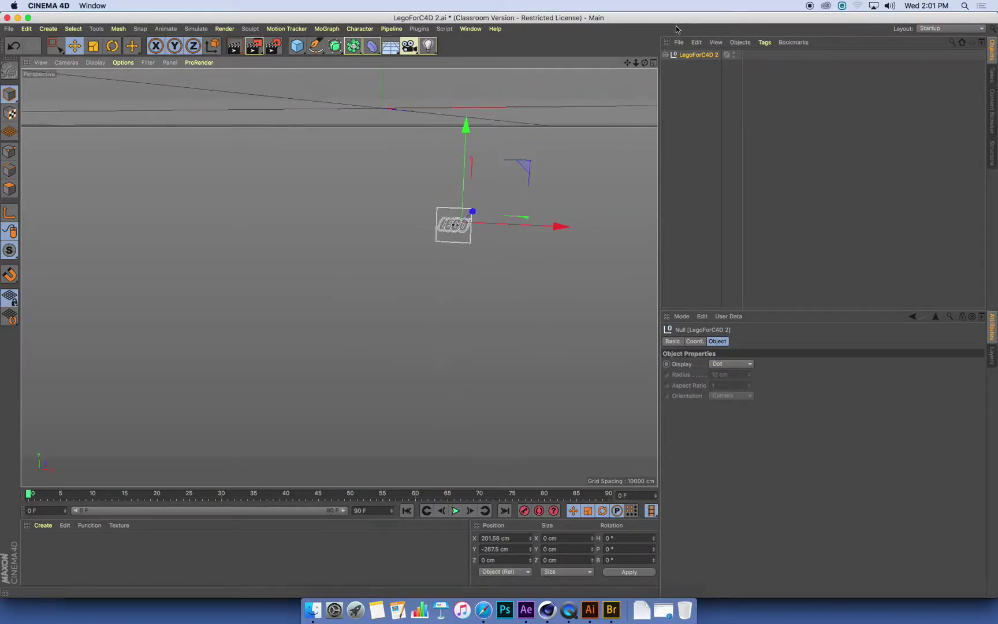
# Step: Try moving only Group 5 away from the rest of the logo and undo the move
pyautogui.click(666, 56)
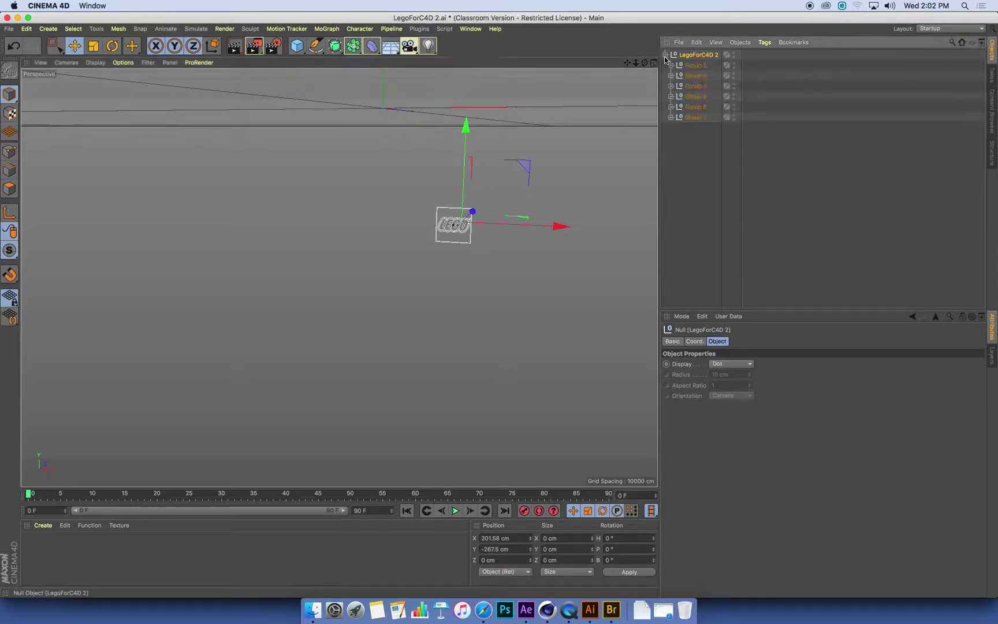
pyautogui.click(701, 107)
pyautogui.click(696, 95)
pyautogui.moveTo(518, 170); pyautogui.dragTo(259, 220)
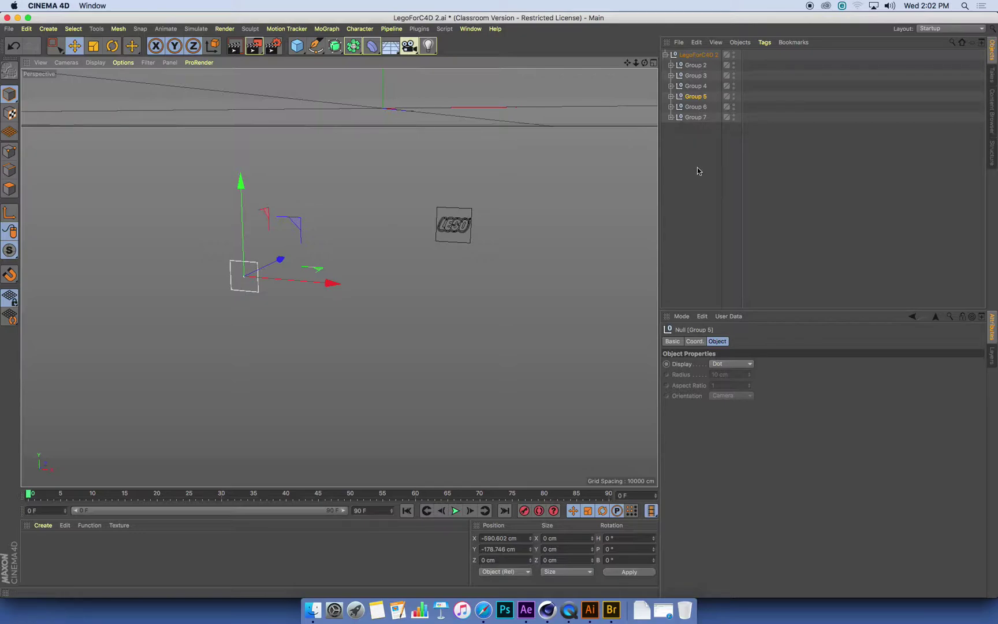
pyautogui.press('super+z')
# Step: Select the whole LegoForC4D 2 null and switch to the four-view layout, framing the logo in the orthographic views
pyautogui.keyDown('alt'); pyautogui.moveTo(417, 242); pyautogui.dragTo(425, 260); pyautogui.keyUp('alt')
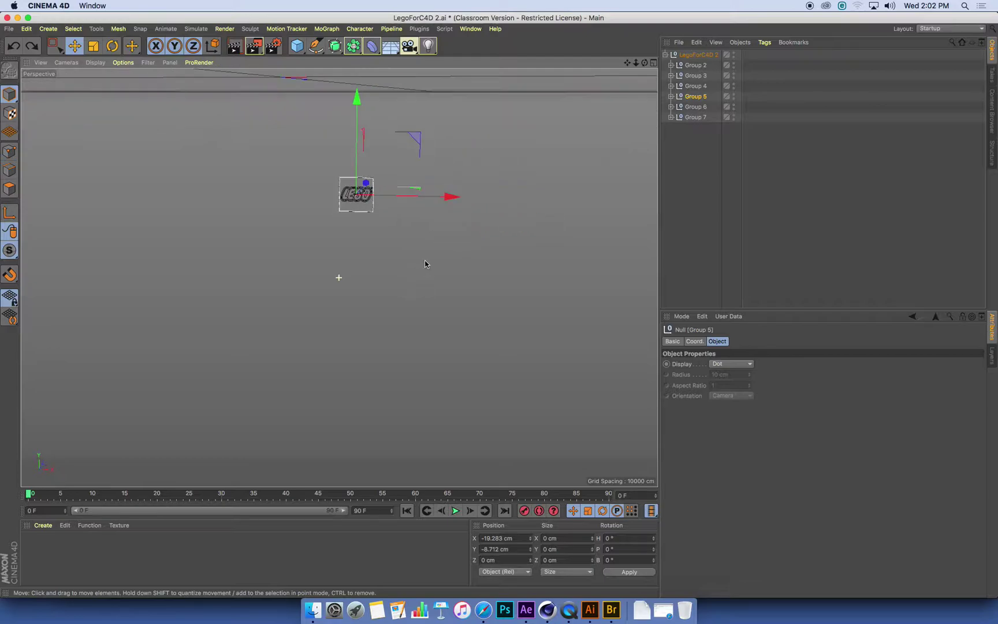
pyautogui.keyDown('alt'); pyautogui.moveTo(375, 200); pyautogui.dragTo(397, 294); pyautogui.keyUp('alt')
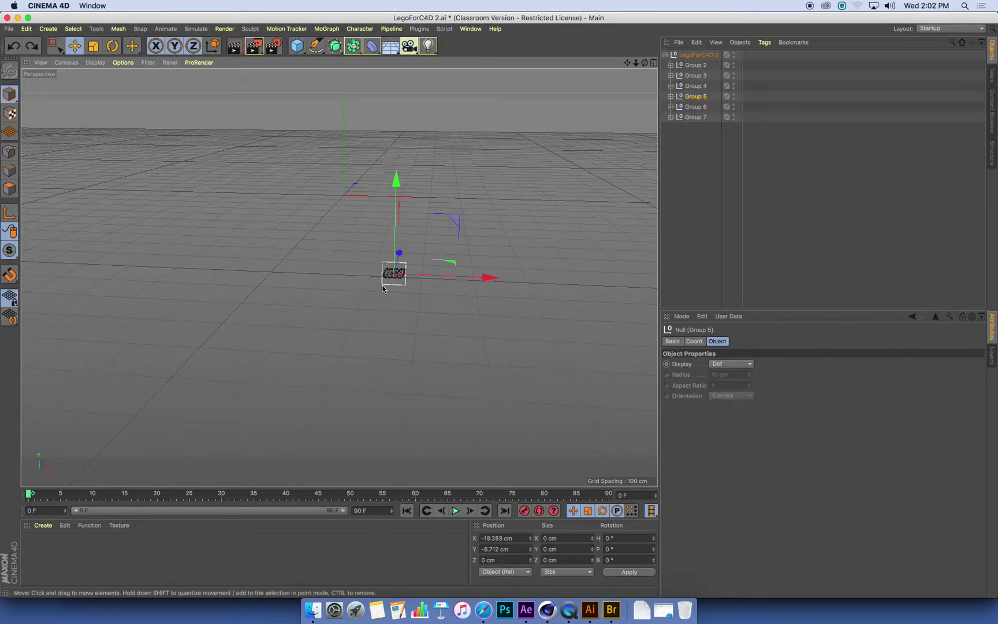
pyautogui.keyDown('alt'); pyautogui.moveTo(407, 267); pyautogui.dragTo(408, 255); pyautogui.keyUp('alt')
pyautogui.keyDown('alt'); pyautogui.moveTo(400, 317); pyautogui.dragTo(407, 301); pyautogui.keyUp('alt')
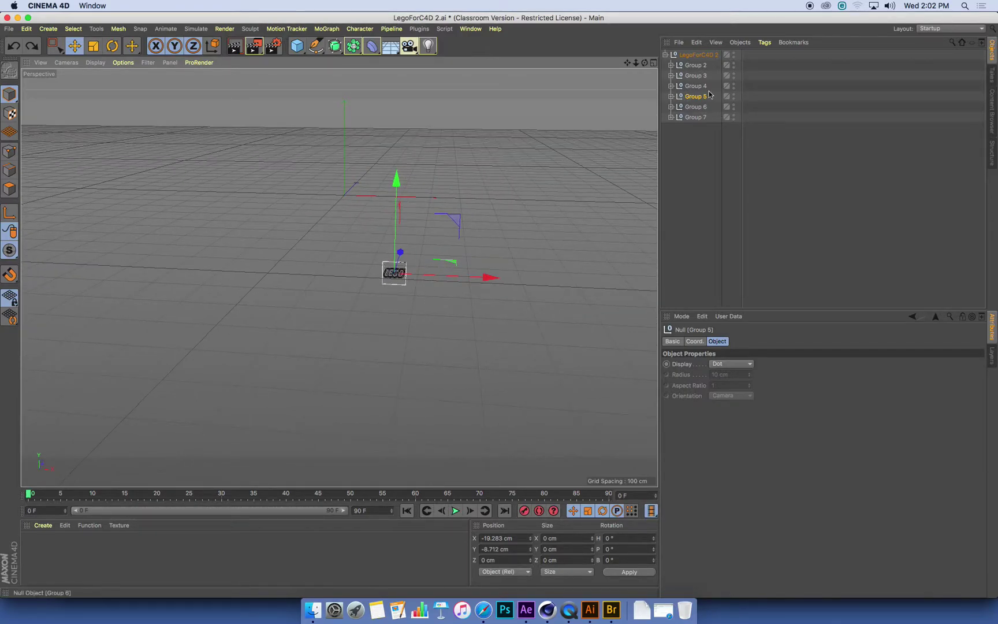
pyautogui.click(697, 58)
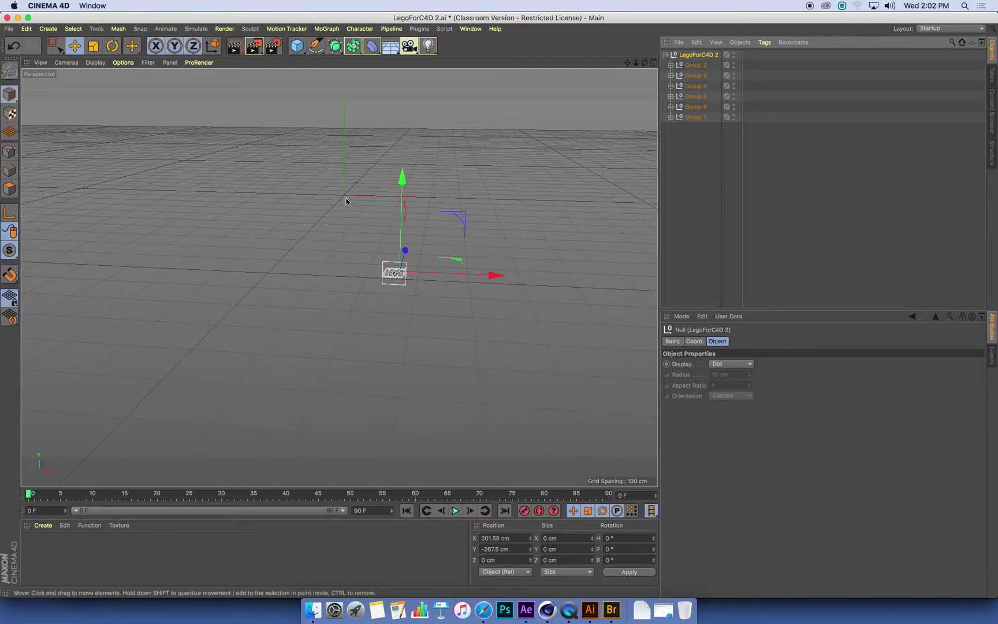
pyautogui.click(654, 63)
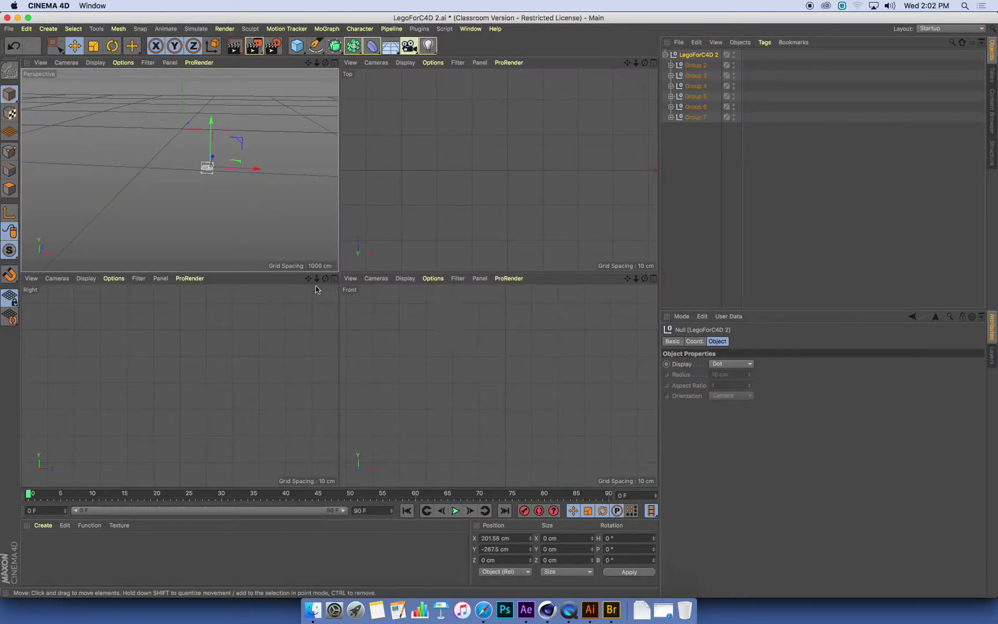
pyautogui.scroll(-3, 247, 372)
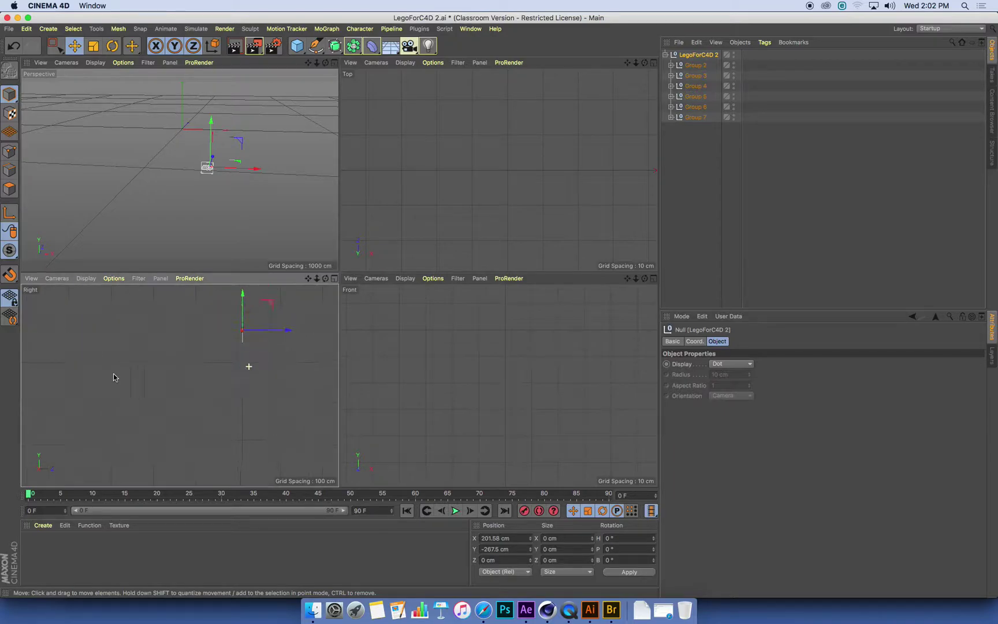
pyautogui.scroll(-3, 439, 367)
pyautogui.scroll(-1, 577, 383)
pyautogui.scroll(-5, 528, 187)
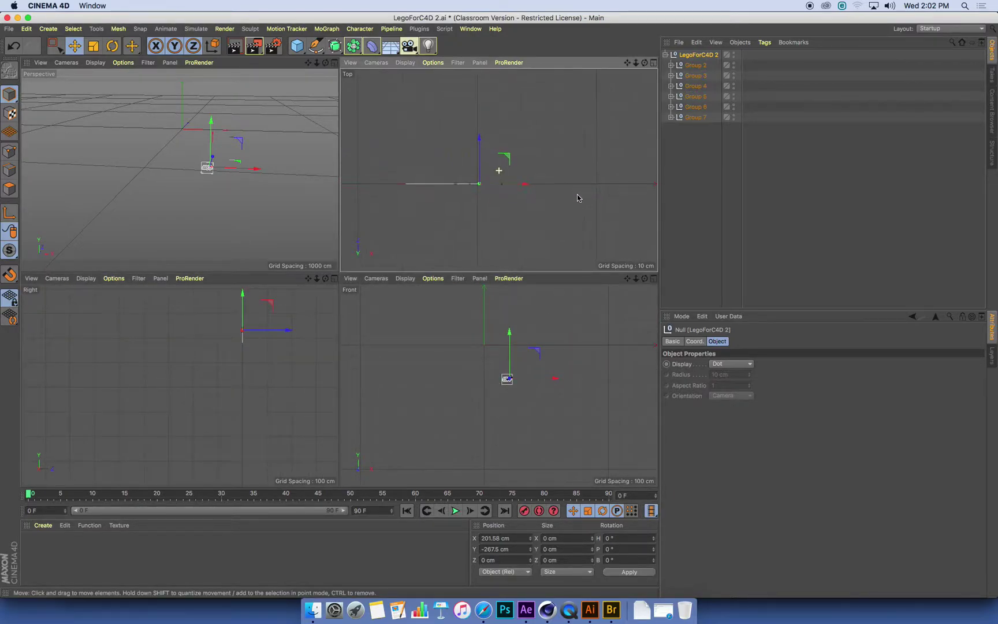
pyautogui.scroll(3, 517, 399)
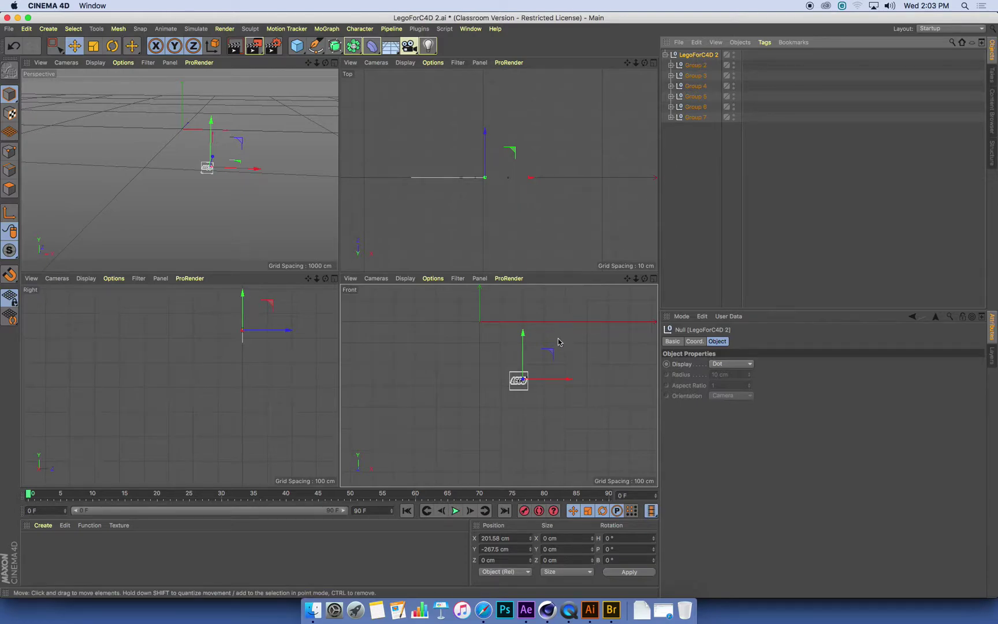
# Step: Move the whole logo onto the world origin in the Front view, to about X 15.2, Y 10.8 cm
pyautogui.moveTo(553, 355); pyautogui.dragTo(512, 296)
pyautogui.keyDown('alt'); pyautogui.moveTo(475, 327); pyautogui.dragTo(545, 327, button='right'); pyautogui.keyUp('alt')
pyautogui.keyDown('alt'); pyautogui.moveTo(545, 332); pyautogui.dragTo(518, 418, button='middle'); pyautogui.keyUp('alt')
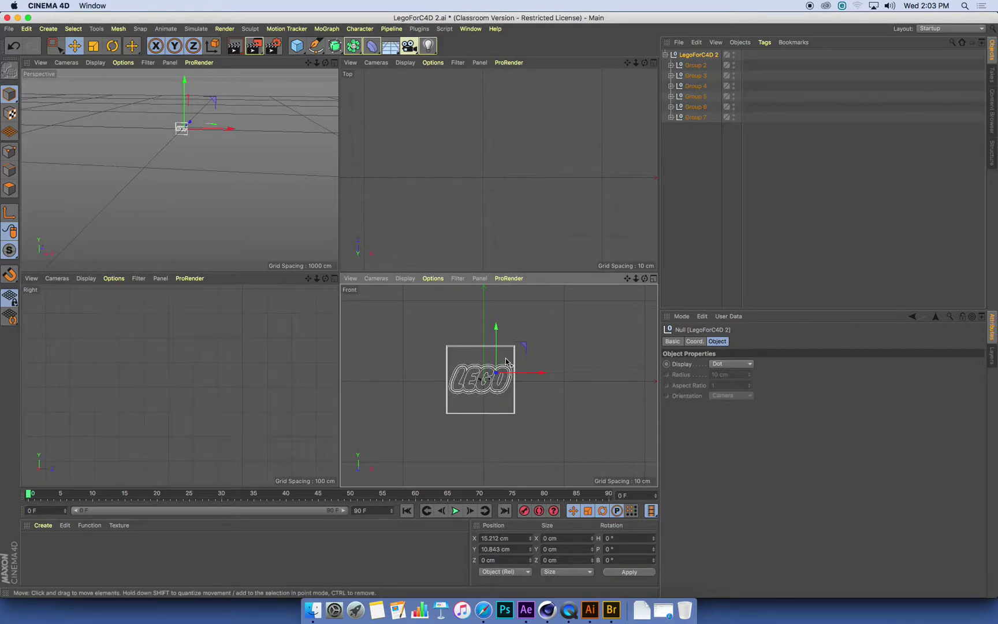
# Step: Move the logo off the origin in the Front view to about X -102.3, Y -72.5 cm and deselect it
pyautogui.moveTo(524, 354); pyautogui.dragTo(430, 422)
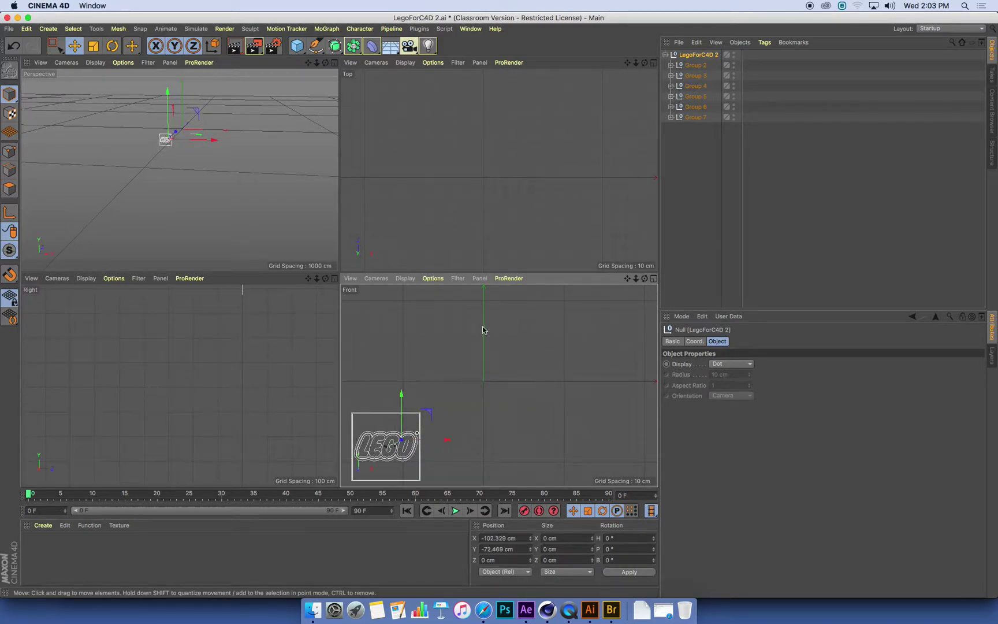
pyautogui.keyDown('alt'); pyautogui.moveTo(246, 184); pyautogui.dragTo(209, 192); pyautogui.keyUp('alt')
pyautogui.click(219, 178)
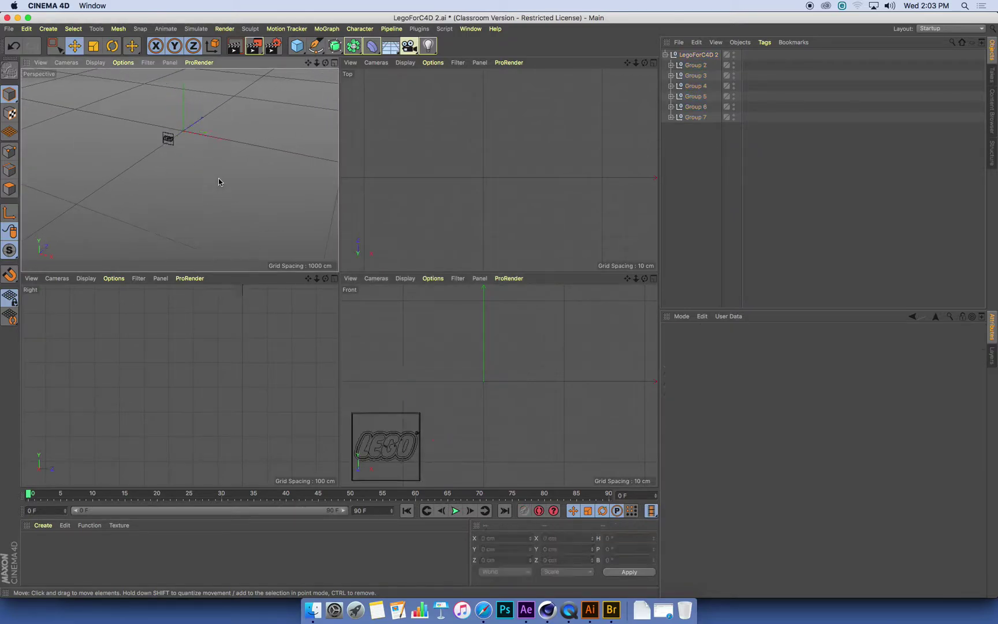
# Step: Reselect the LegoForC4D 2 null and move it back onto the world origin, at about X 17.8, Y 10.8 cm
pyautogui.keyDown('alt'); pyautogui.moveTo(193, 163); pyautogui.dragTo(238, 160, button='right'); pyautogui.keyUp('alt')
pyautogui.keyDown('alt'); pyautogui.moveTo(238, 160); pyautogui.dragTo(275, 203); pyautogui.keyUp('alt')
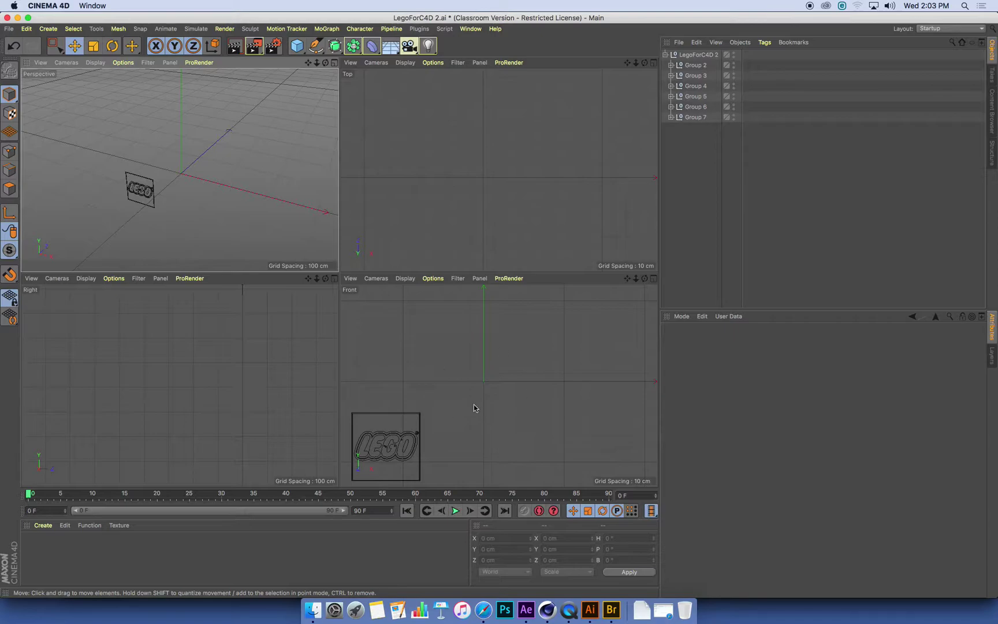
pyautogui.click(698, 54)
pyautogui.moveTo(429, 414); pyautogui.dragTo(527, 347)
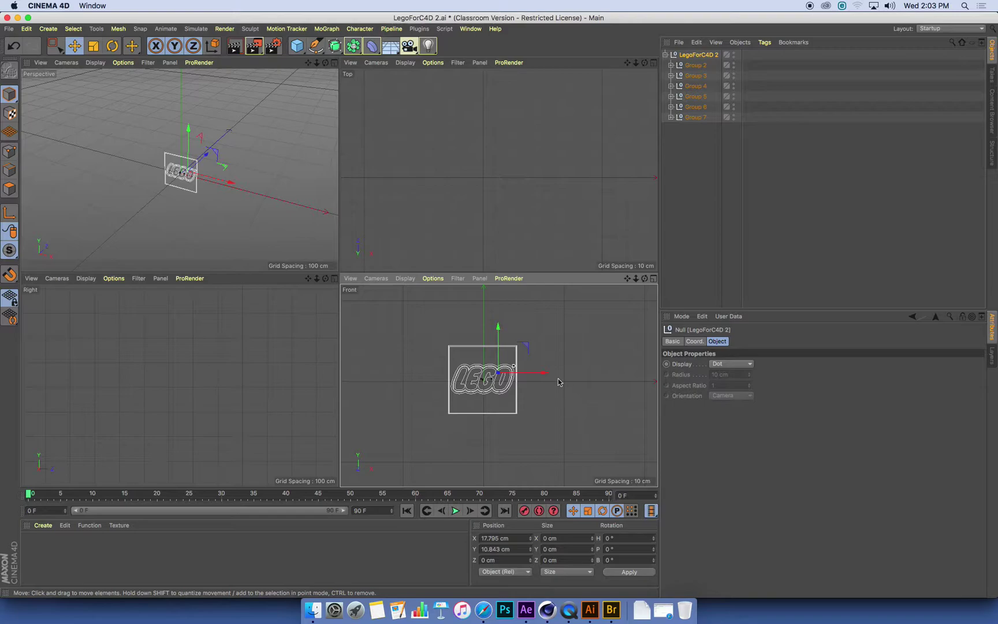
# Step: Check the logo's alignment with the origin in the Top and Right views and return to the full-size Perspective view
pyautogui.scroll(-5, 538, 214)
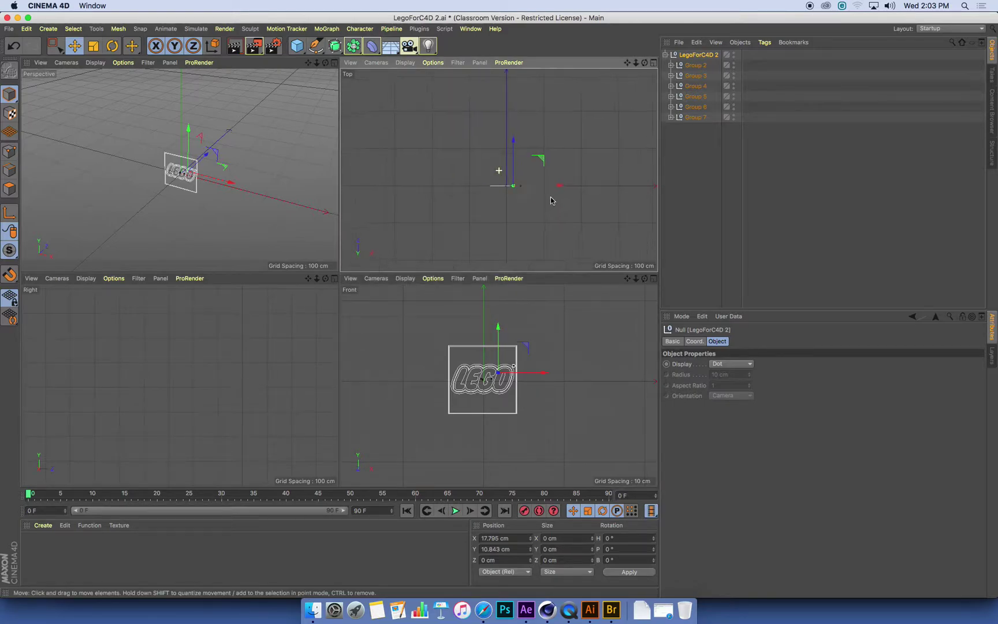
pyautogui.scroll(5, 571, 197)
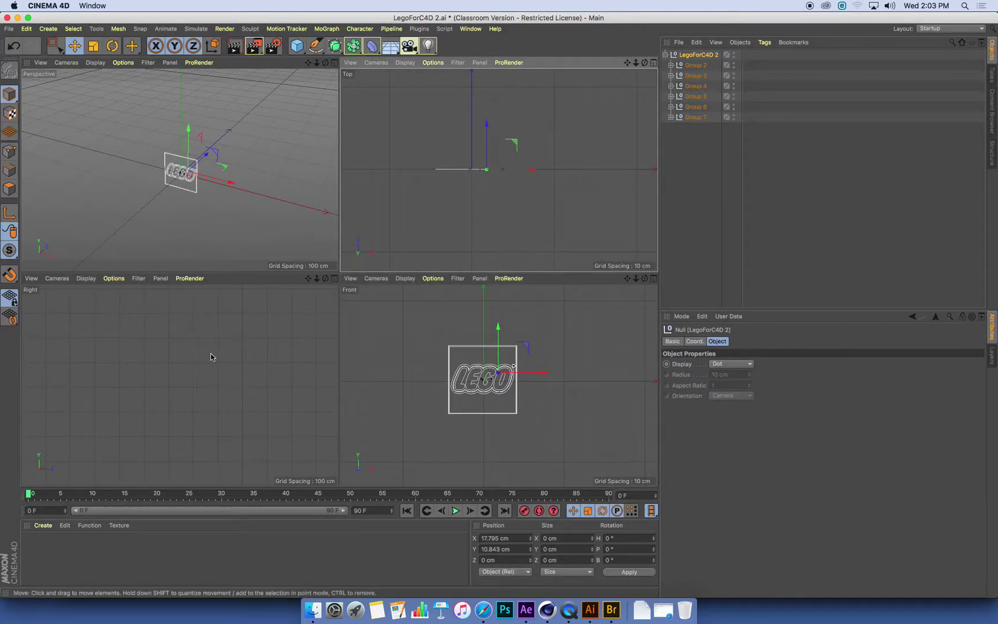
pyautogui.scroll(-2, 214, 358)
pyautogui.keyDown('alt'); pyautogui.moveTo(139, 359); pyautogui.dragTo(131, 361, button='right'); pyautogui.keyUp('alt')
pyautogui.keyDown('alt'); pyautogui.moveTo(200, 375); pyautogui.dragTo(151, 431, button='middle'); pyautogui.keyUp('alt')
pyautogui.keyDown('alt'); pyautogui.moveTo(182, 413); pyautogui.dragTo(254, 380, button='right'); pyautogui.keyUp('alt')
pyautogui.keyDown('alt'); pyautogui.moveTo(243, 368); pyautogui.dragTo(207, 443, button='middle'); pyautogui.keyUp('alt')
pyautogui.keyDown('alt'); pyautogui.moveTo(190, 400); pyautogui.dragTo(231, 400, button='right'); pyautogui.keyUp('alt')
pyautogui.keyDown('alt'); pyautogui.moveTo(231, 400); pyautogui.dragTo(253, 403, button='middle'); pyautogui.keyUp('alt')
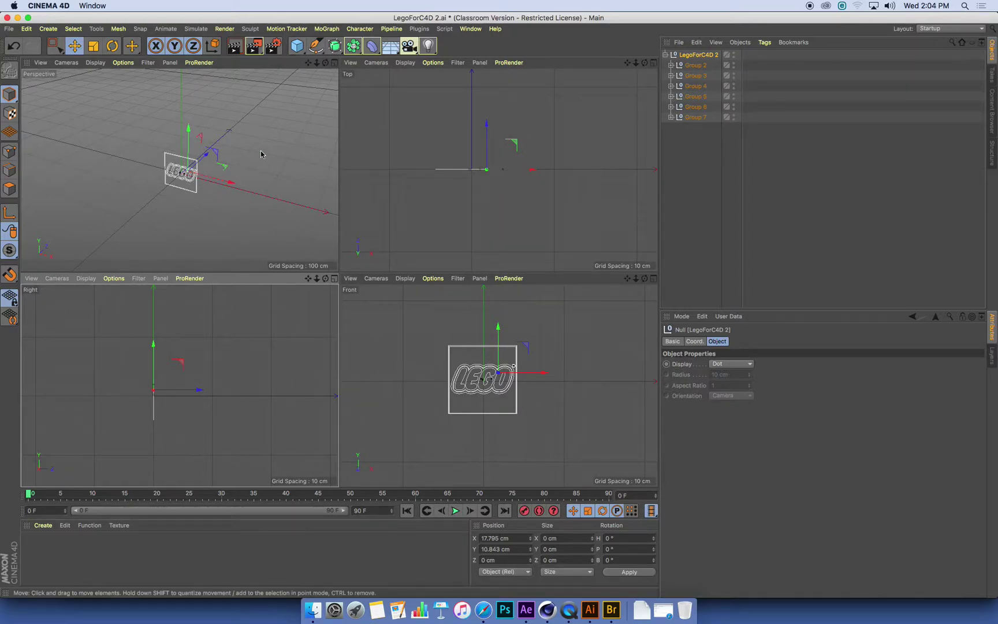
pyautogui.click(335, 62)
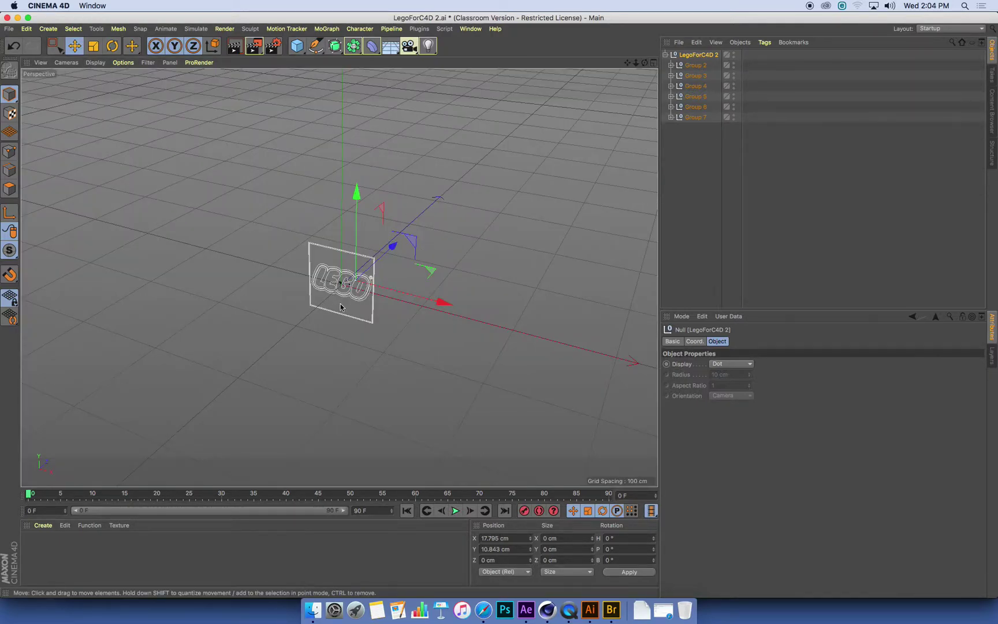
# Step: Open LEGO final.mp4 from the Dock's file stack and scrub through the finished logo animation for reference
pyautogui.scroll(6, 336, 287)
pyautogui.keyDown('alt'); pyautogui.moveTo(396, 280); pyautogui.dragTo(442, 282); pyautogui.keyUp('alt')
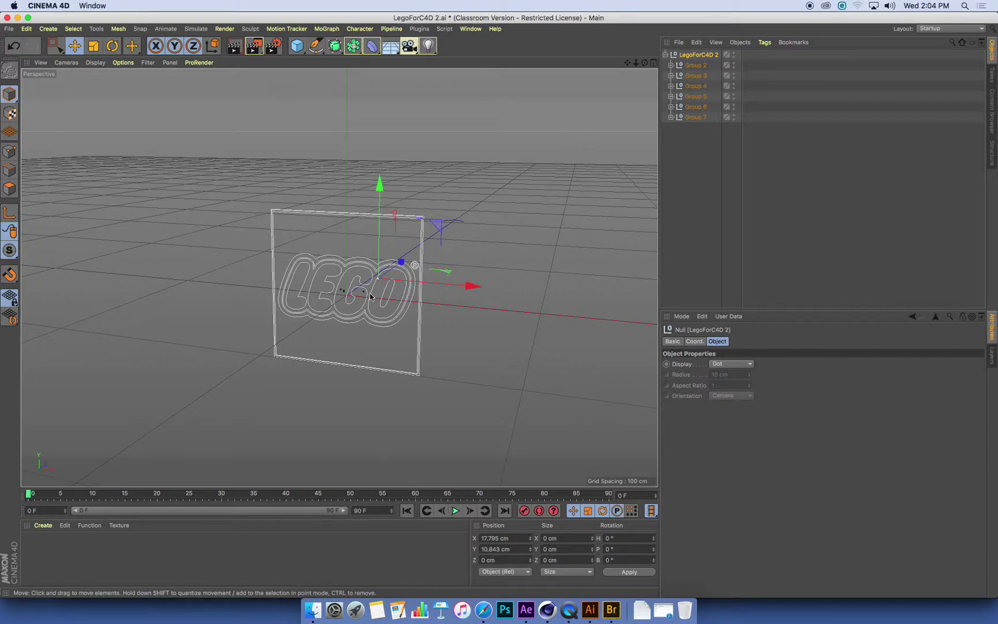
pyautogui.click(641, 612)
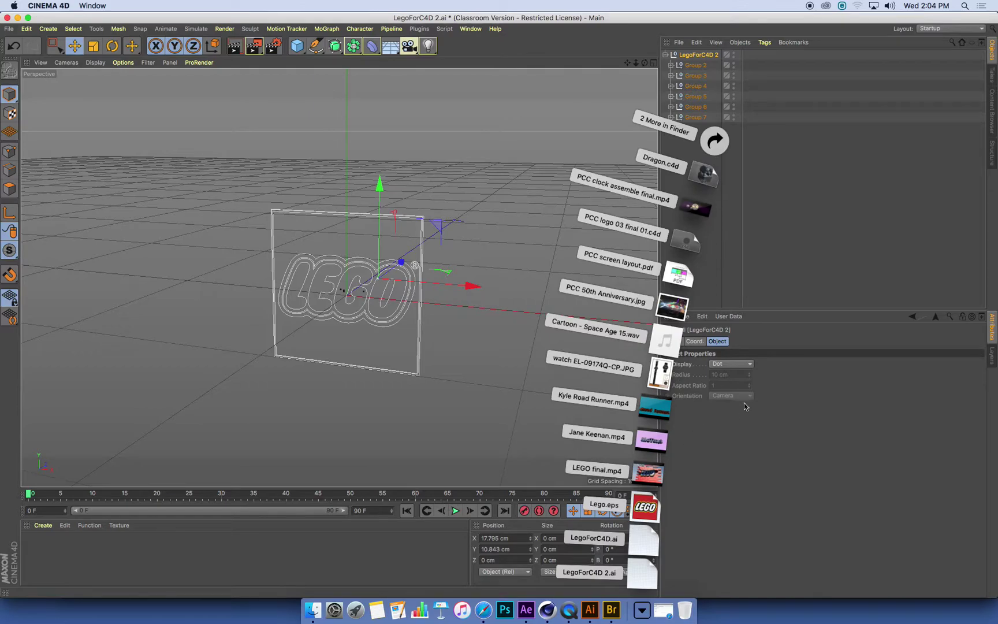
pyautogui.click(650, 473)
pyautogui.moveTo(306, 403); pyautogui.dragTo(407, 404)
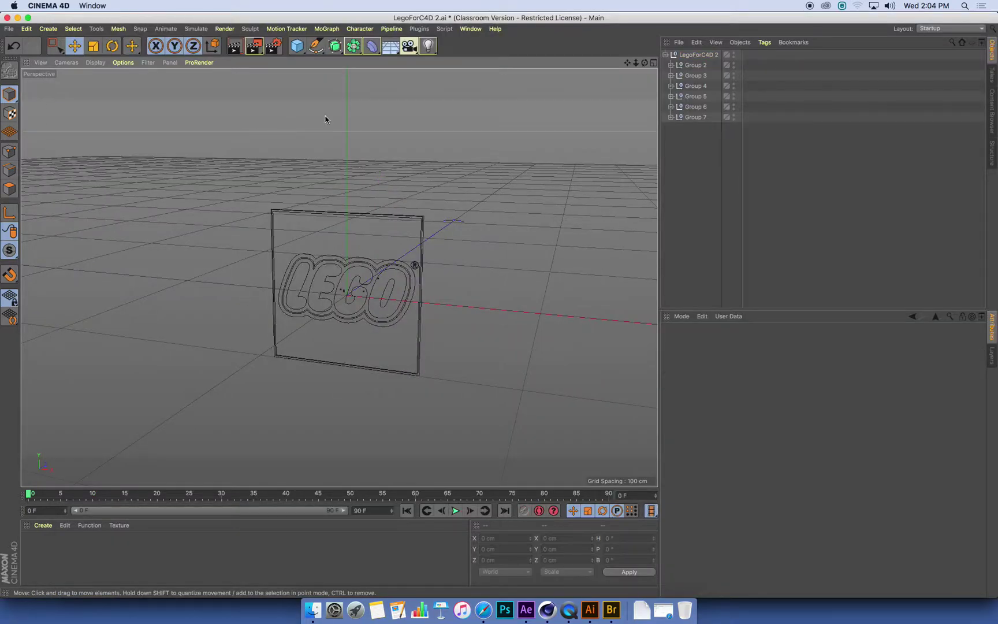
# Step: Delete the square frame splines surrounding the LEGO lettering
pyautogui.scroll(5, 375, 238)
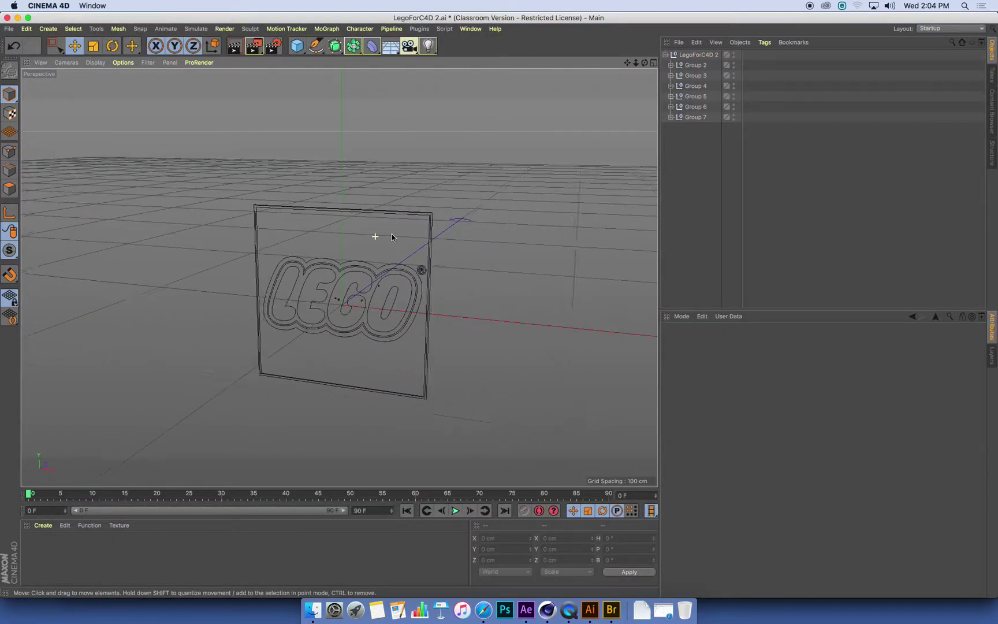
pyautogui.click(425, 208)
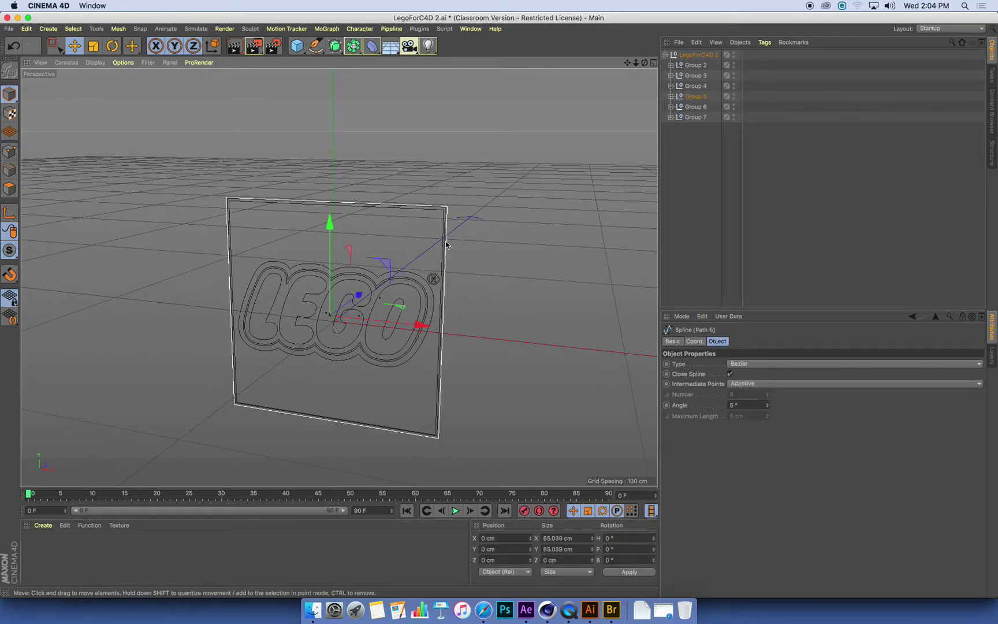
pyautogui.scroll(3, 416, 234)
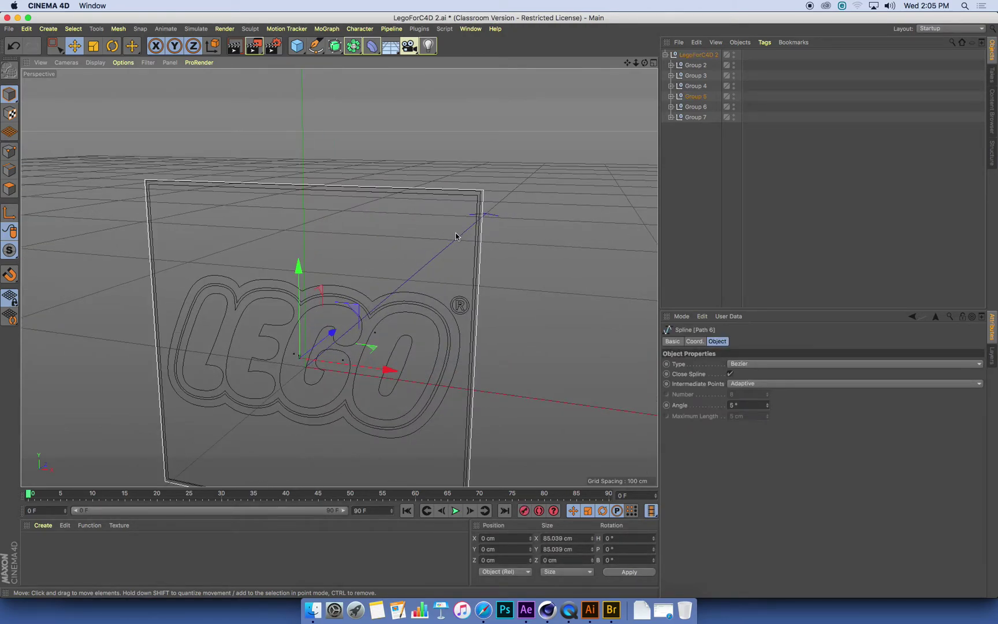
pyautogui.scroll(-3, 451, 236)
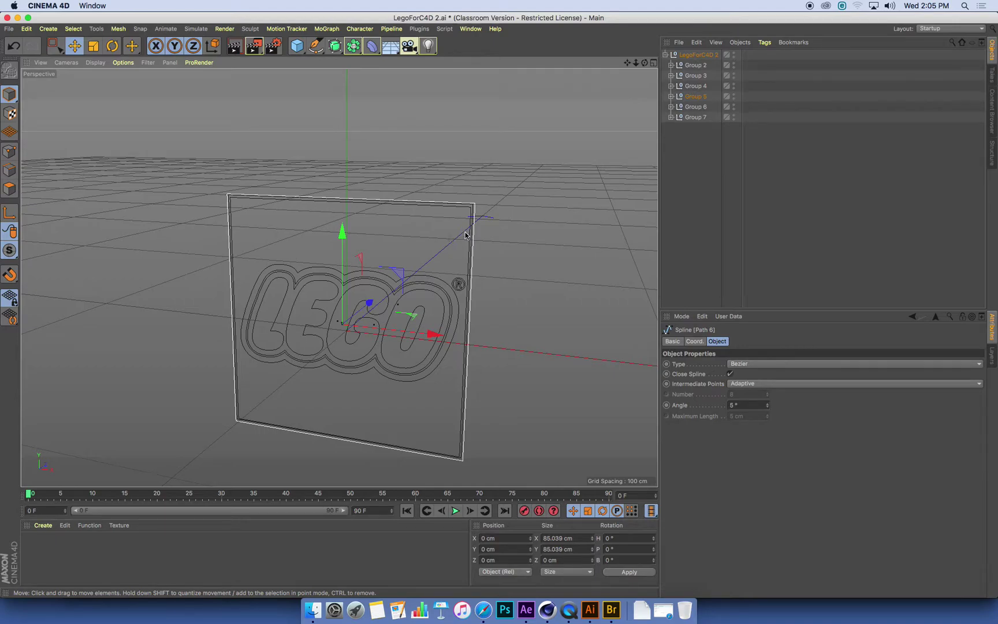
pyautogui.click(465, 235)
pyautogui.click(472, 226)
pyautogui.click(479, 238)
pyautogui.click(475, 236)
pyautogui.click(473, 236)
pyautogui.click(469, 239)
pyautogui.click(470, 241)
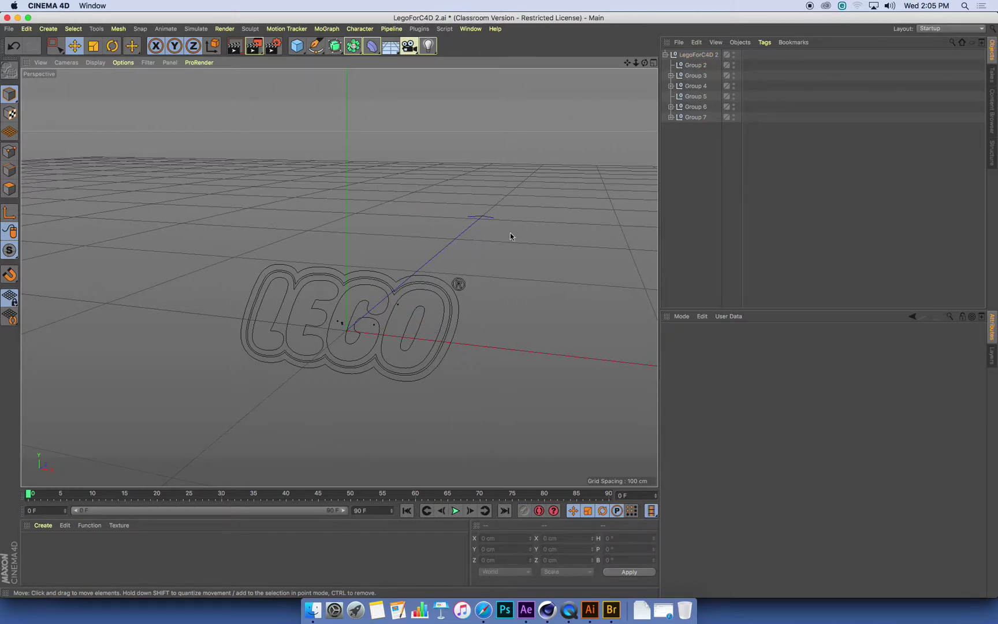
# Step: Delete all the splines of the registered trademark symbol beside the letter O
pyautogui.scroll(6, 482, 319)
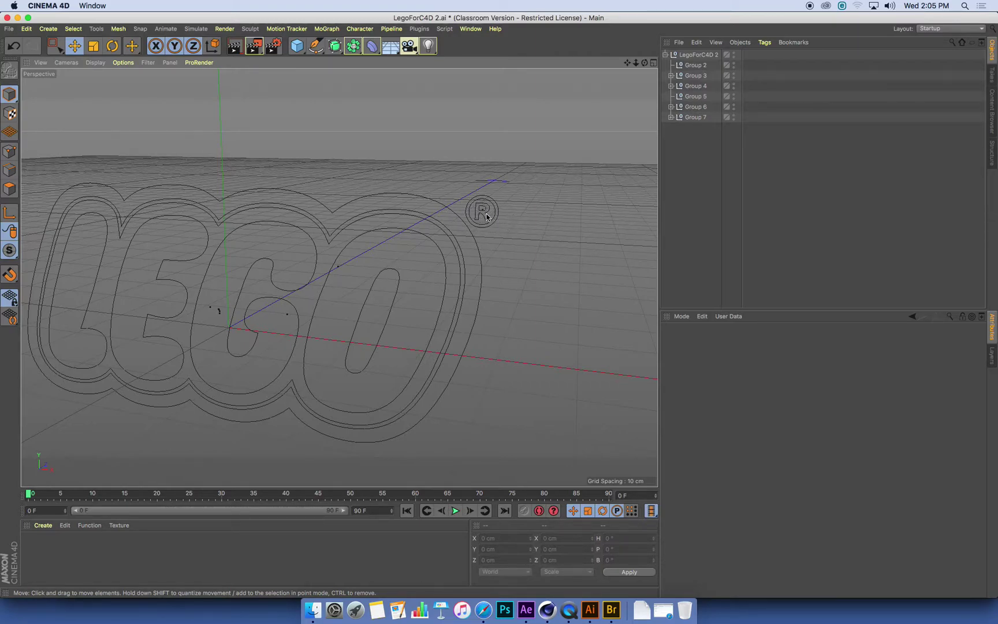
pyautogui.click(488, 220)
pyautogui.press('Delete')
pyautogui.click(484, 212)
pyautogui.press('Delete')
pyautogui.click(489, 224)
pyautogui.press('Delete')
pyautogui.scroll(5, 486, 211)
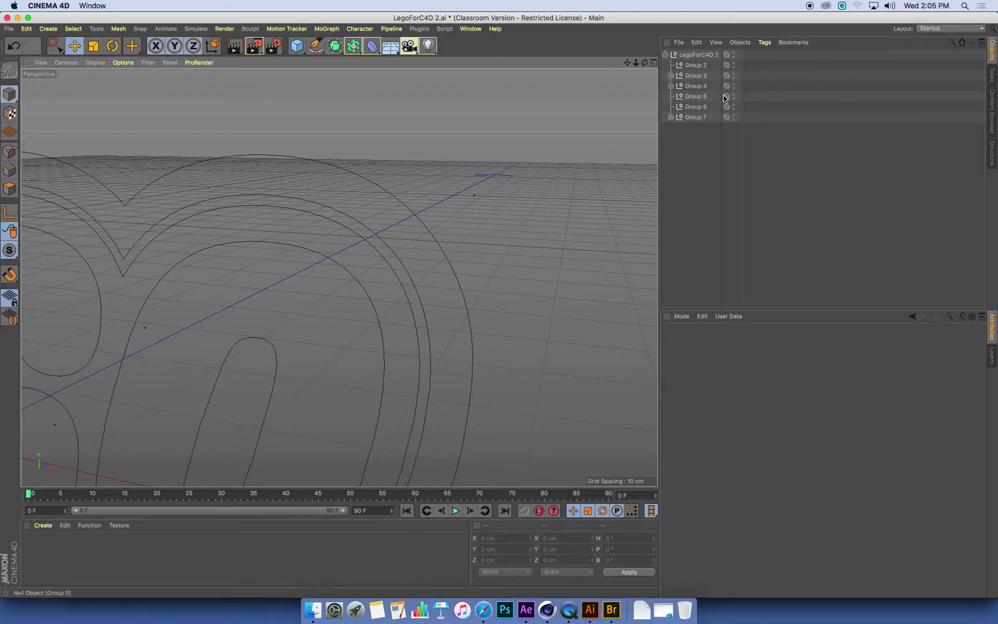
# Step: Delete the emptied null objects Group 6, Group 5 and Group 2 from the logo hierarchy
pyautogui.click(688, 108)
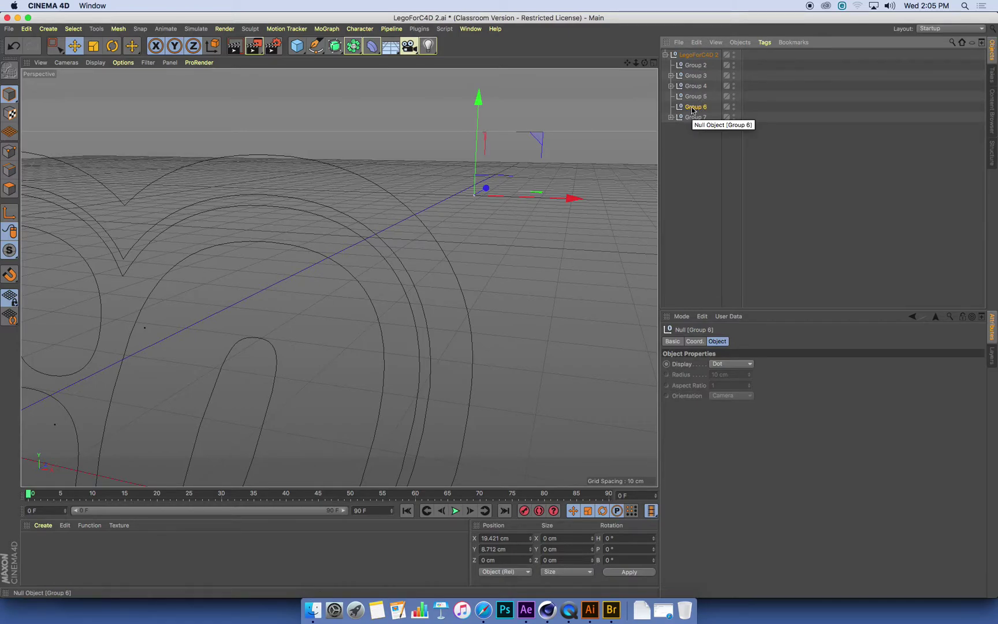
pyautogui.press('Delete')
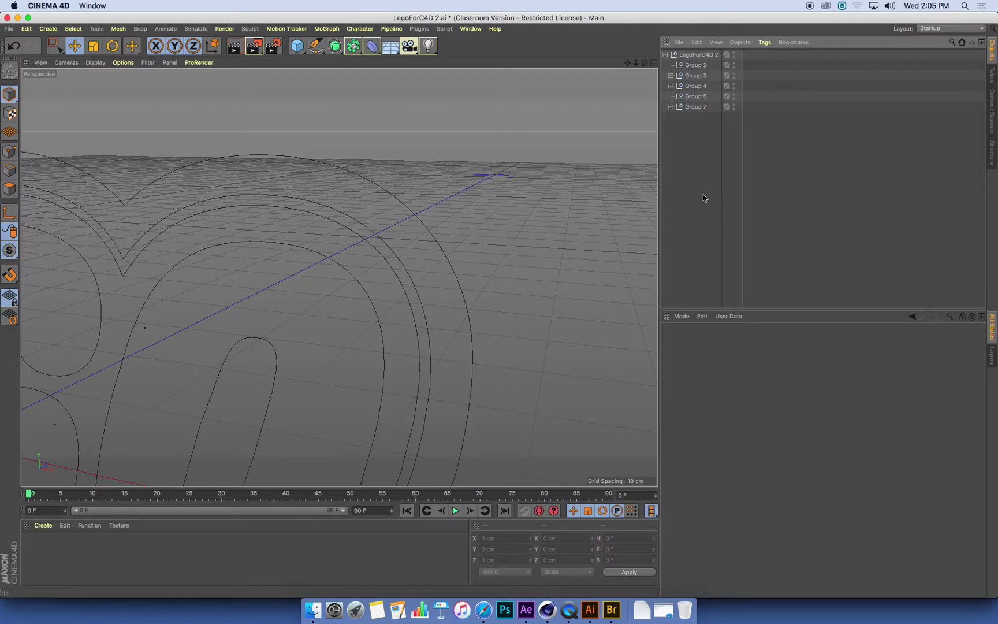
pyautogui.click(694, 97)
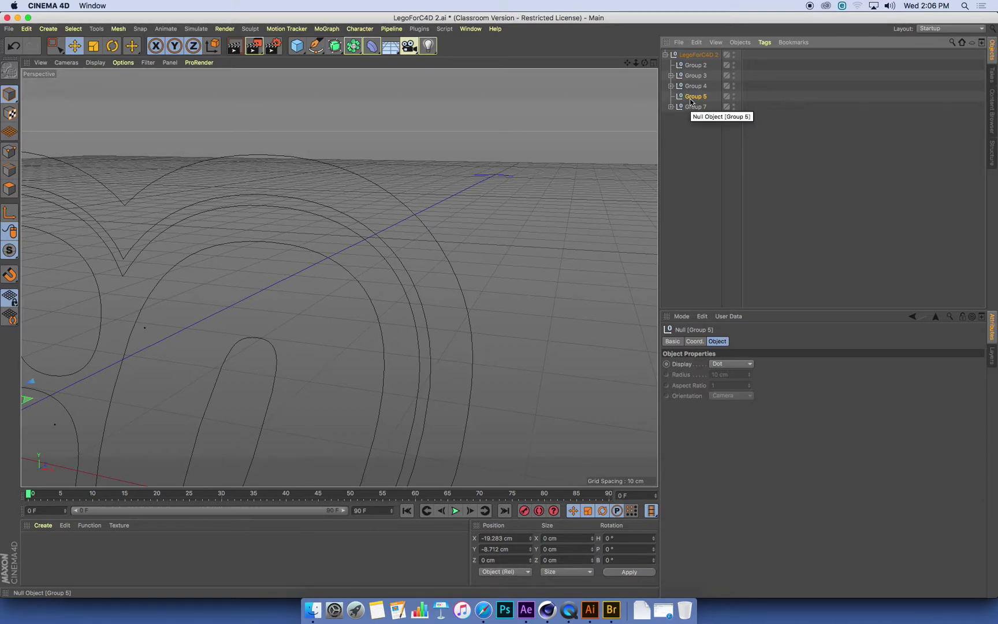
pyautogui.press('Delete')
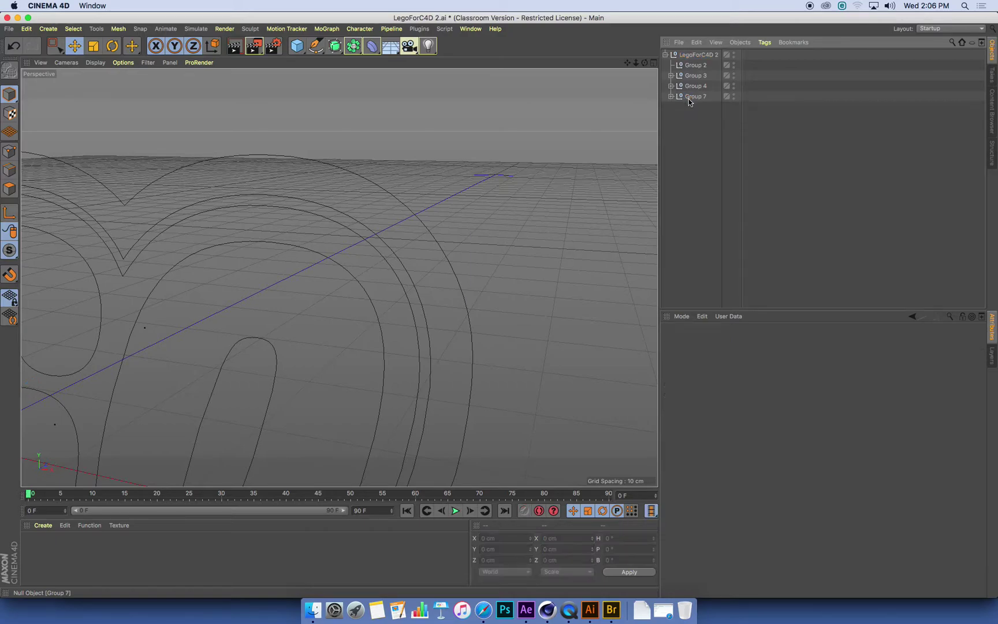
pyautogui.click(696, 69)
pyautogui.press('Delete')
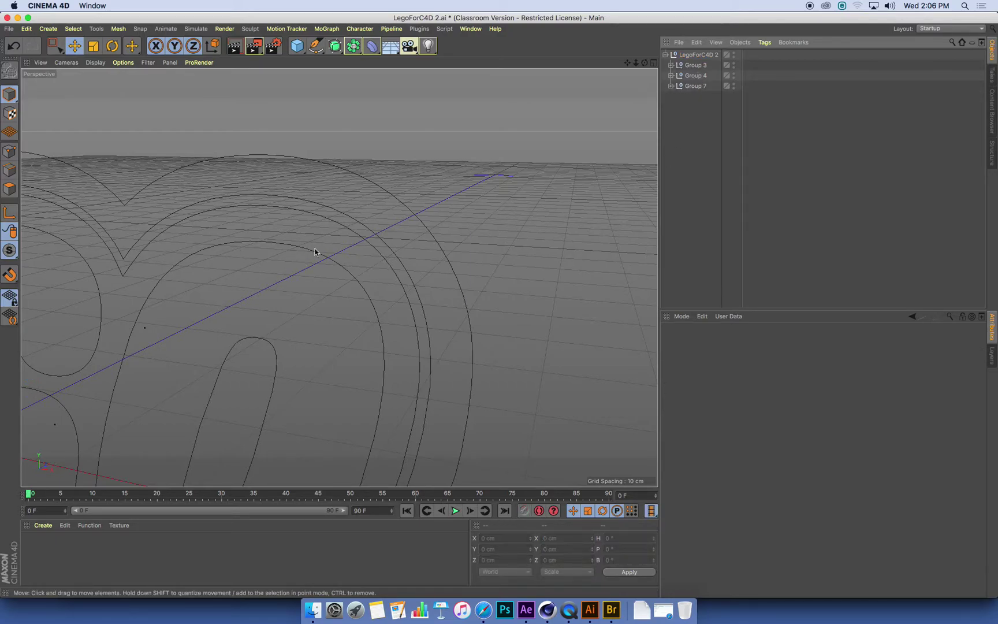
# Step: Locate the letter L's spline inside Group 7 and its nested Group 8, and rename it L
pyautogui.scroll(-10, 310, 258)
pyautogui.scroll(8, 299, 250)
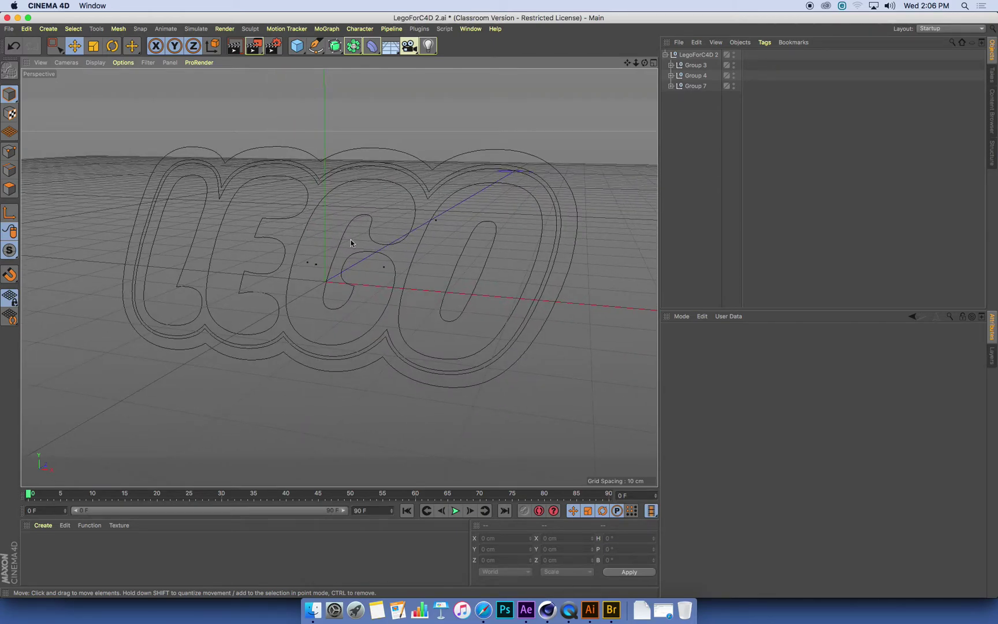
pyautogui.click(199, 231)
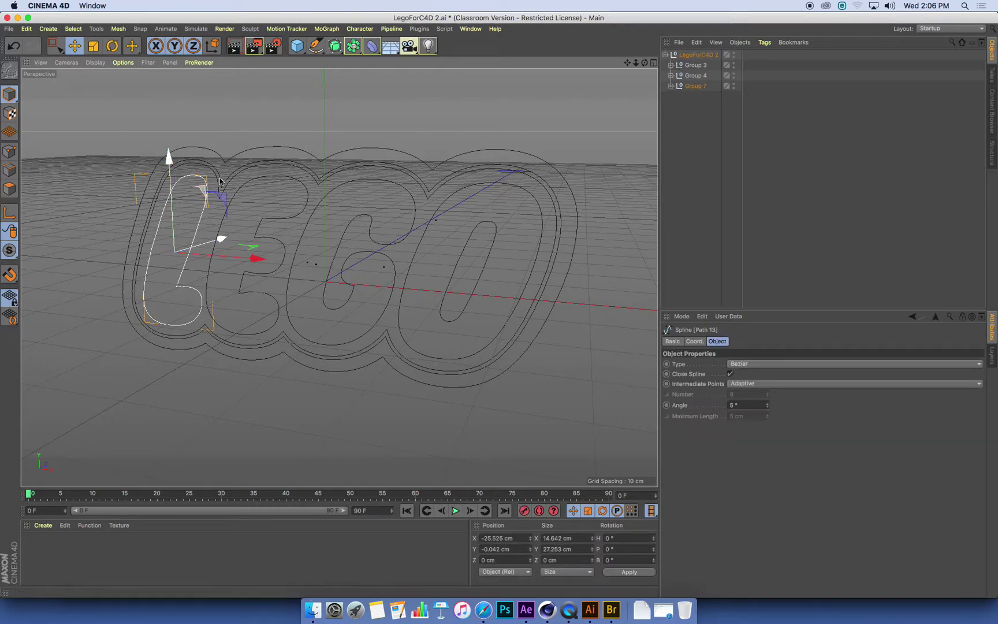
pyautogui.click(205, 214)
pyautogui.click(201, 220)
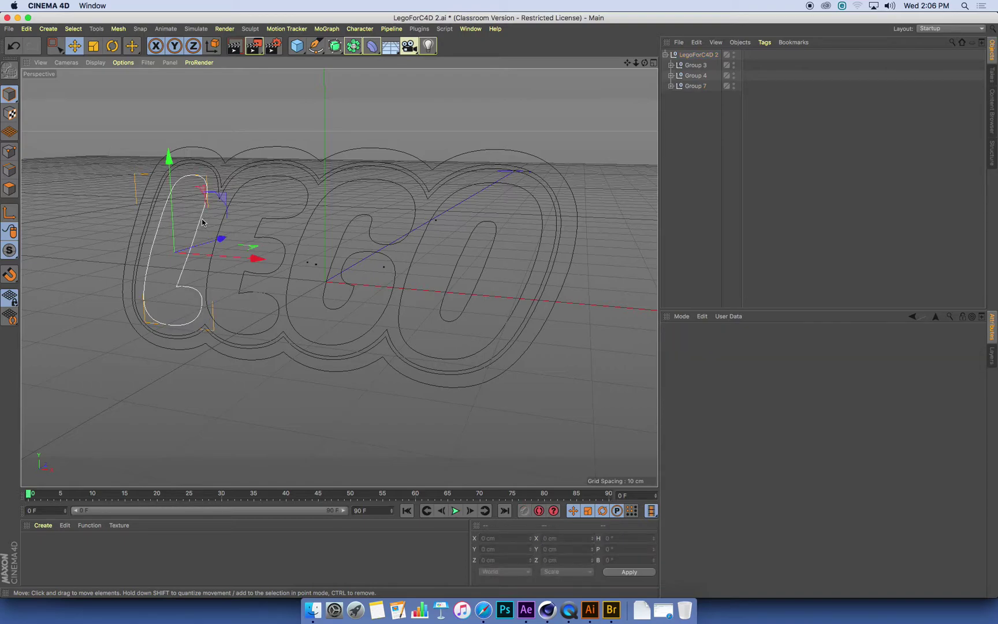
pyautogui.click(671, 86)
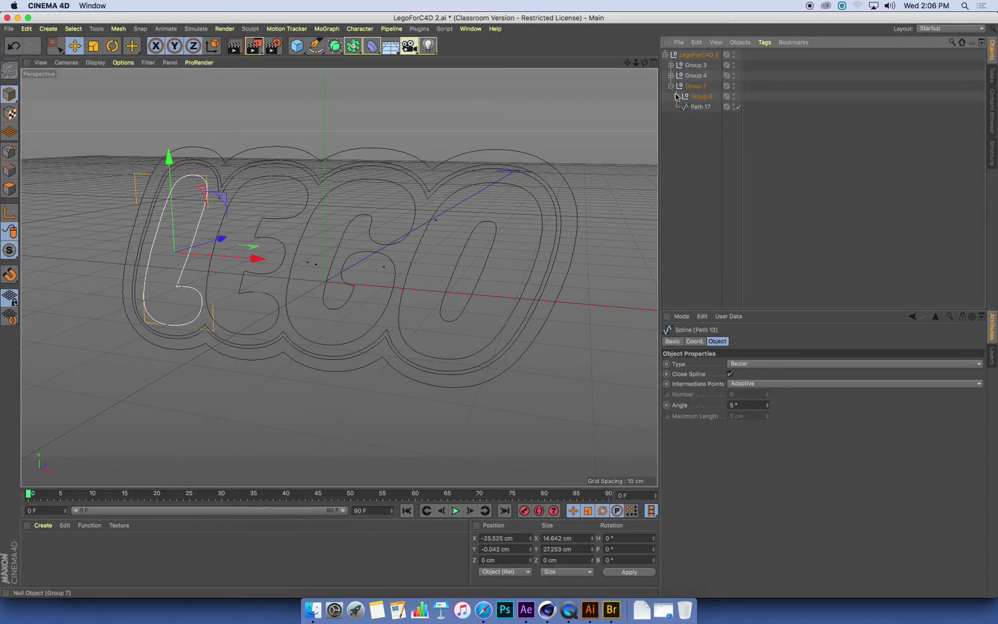
pyautogui.click(680, 101)
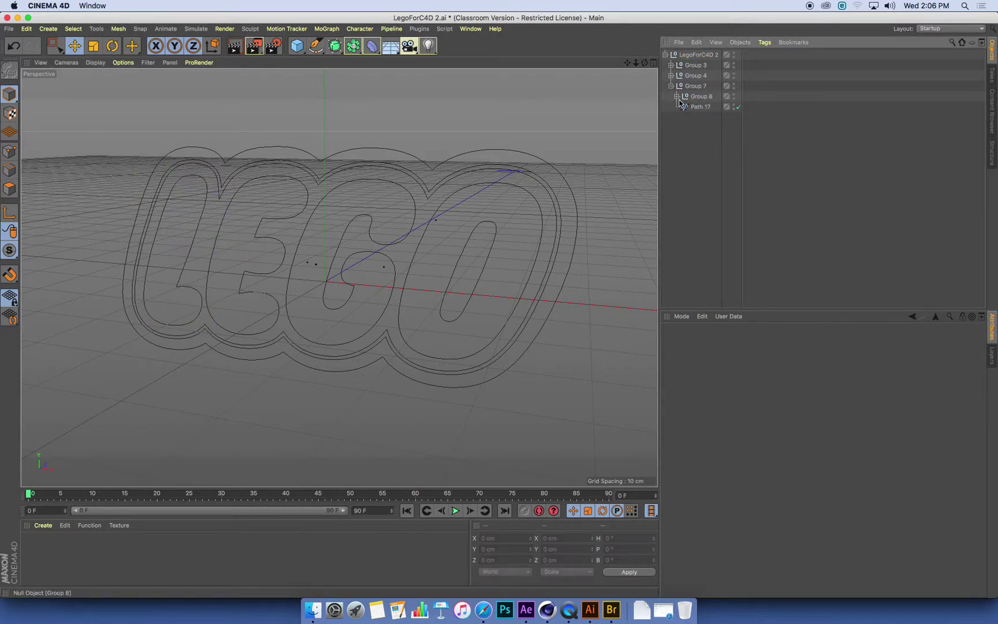
pyautogui.click(205, 226)
pyautogui.click(677, 96)
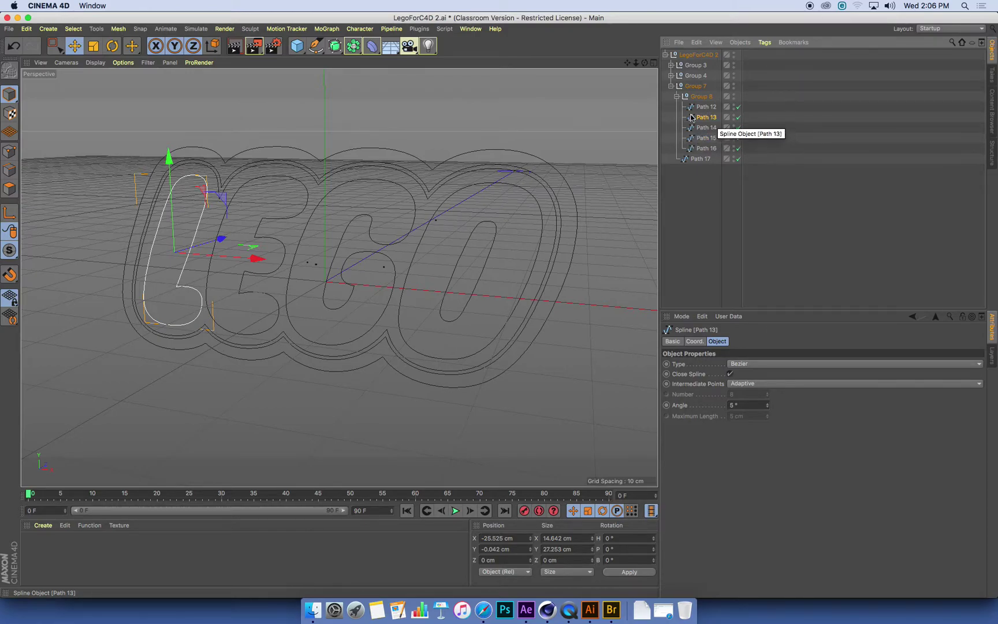
pyautogui.doubleClick(709, 118)
pyautogui.write('L')
pyautogui.press('Return')
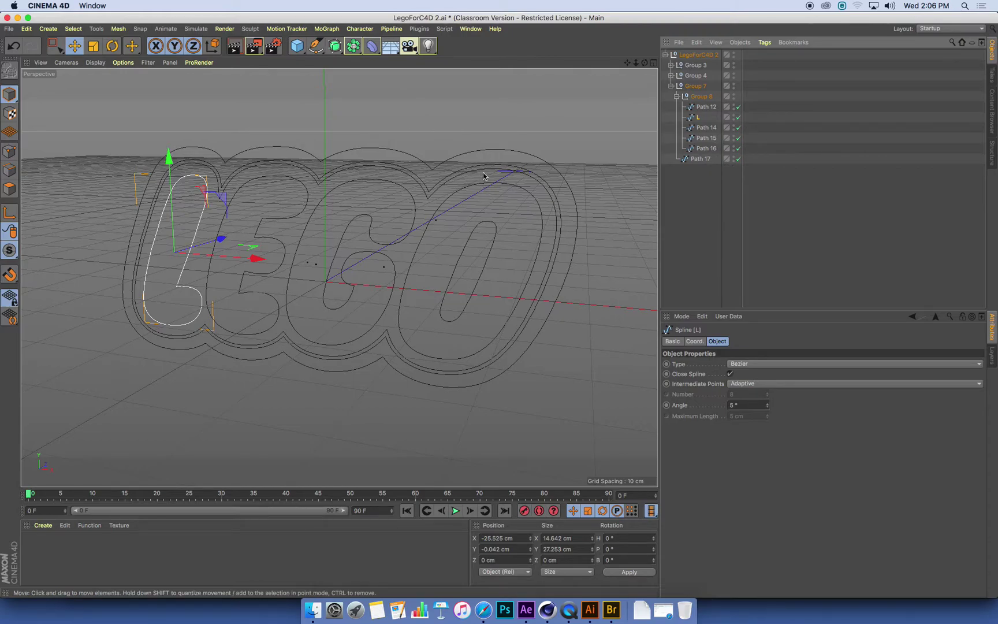
# Step: Identify the splines of the second and third letters and rename them E and G
pyautogui.click(306, 193)
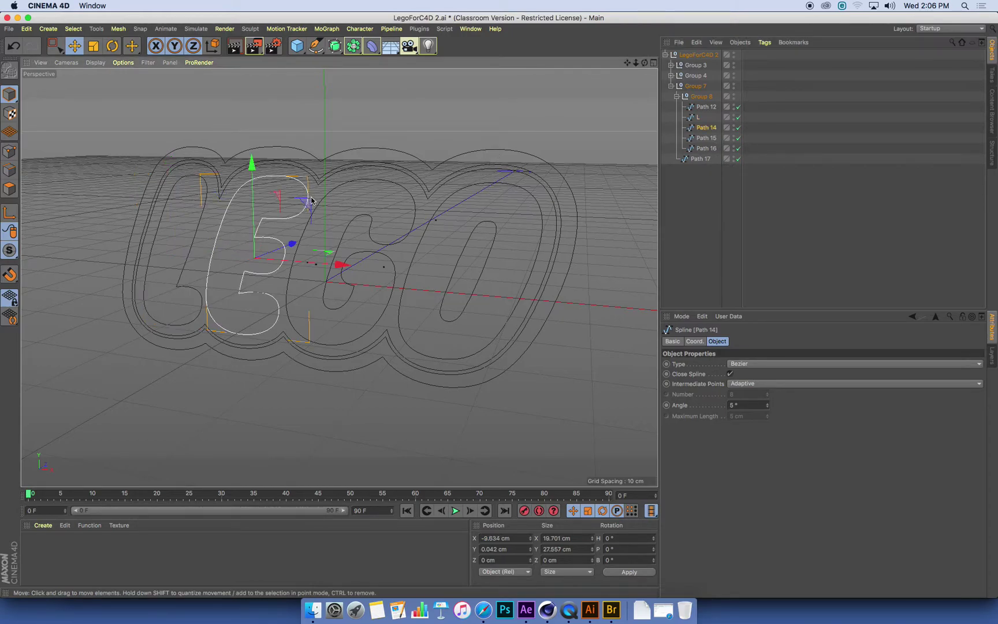
pyautogui.doubleClick(706, 128)
pyautogui.write('E')
pyautogui.press('Return')
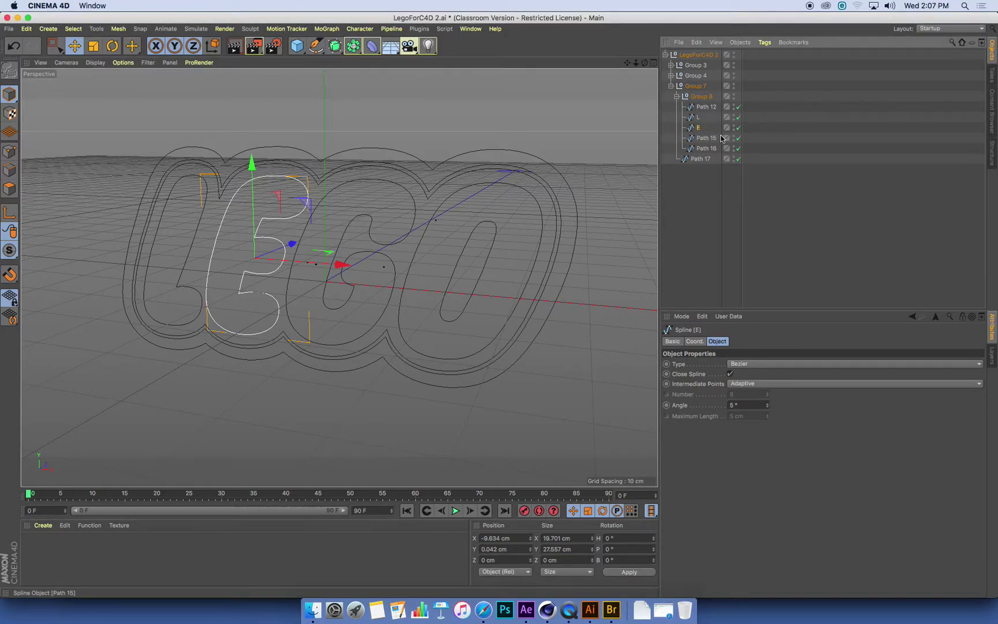
pyautogui.click(411, 199)
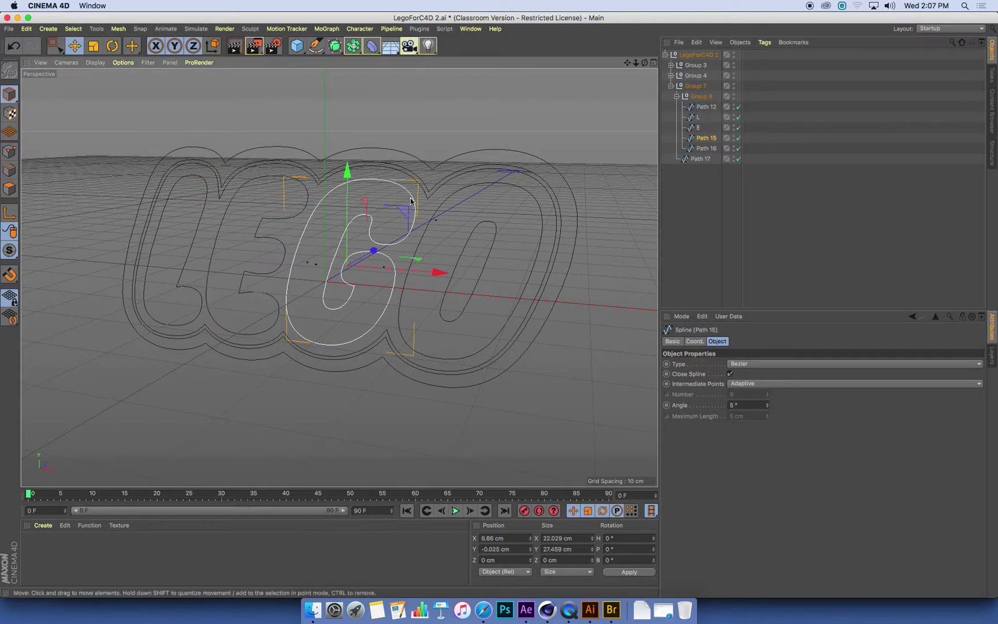
pyautogui.doubleClick(706, 139)
pyautogui.write('G')
pyautogui.press('Return')
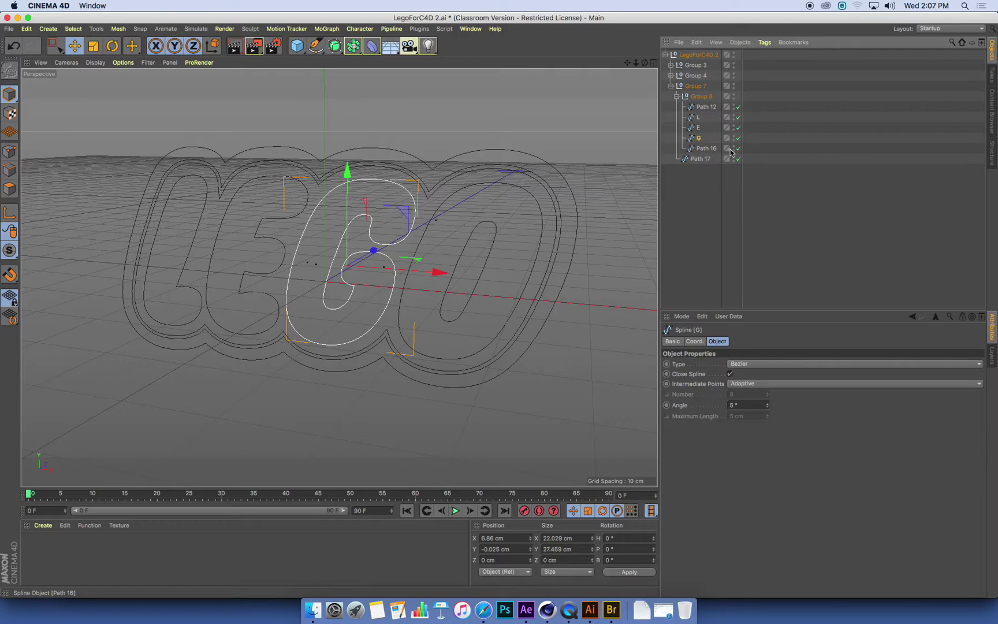
# Step: Rename the outer contour spline of the letter O as "O outer"
pyautogui.click(491, 225)
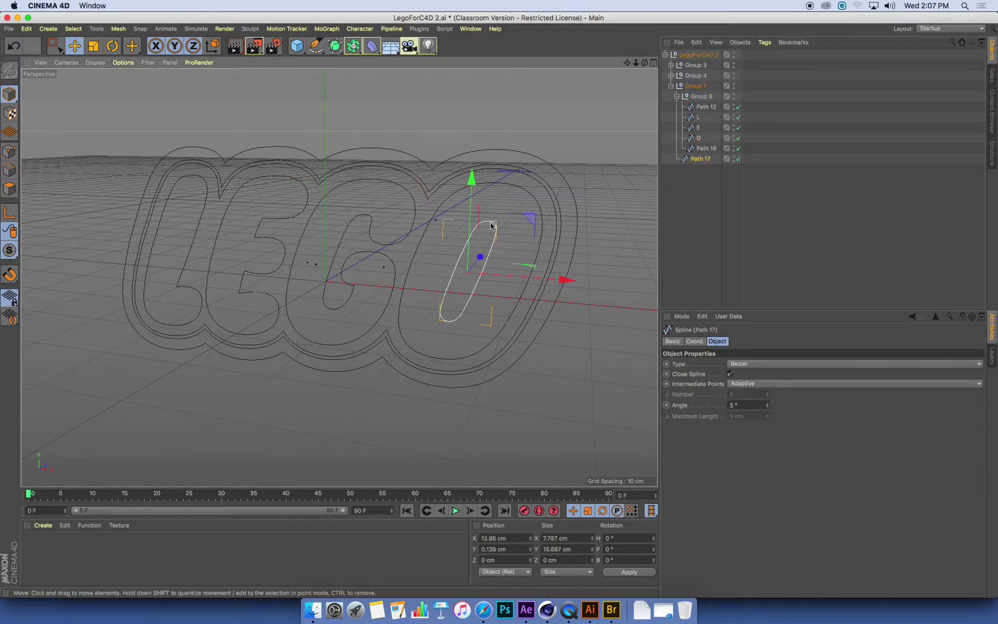
pyautogui.click(534, 220)
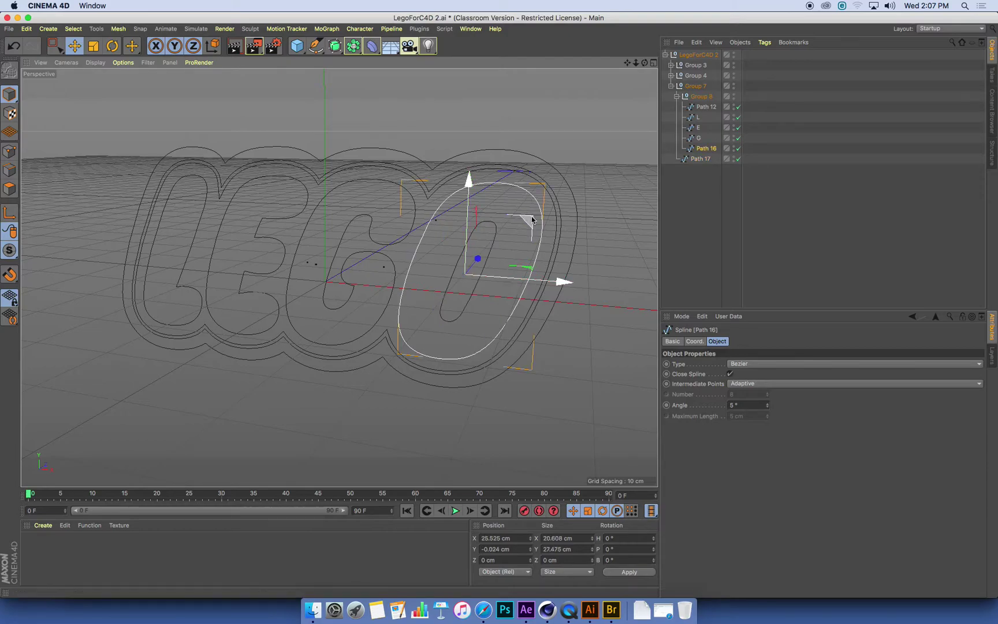
pyautogui.doubleClick(705, 151)
pyautogui.write('O')
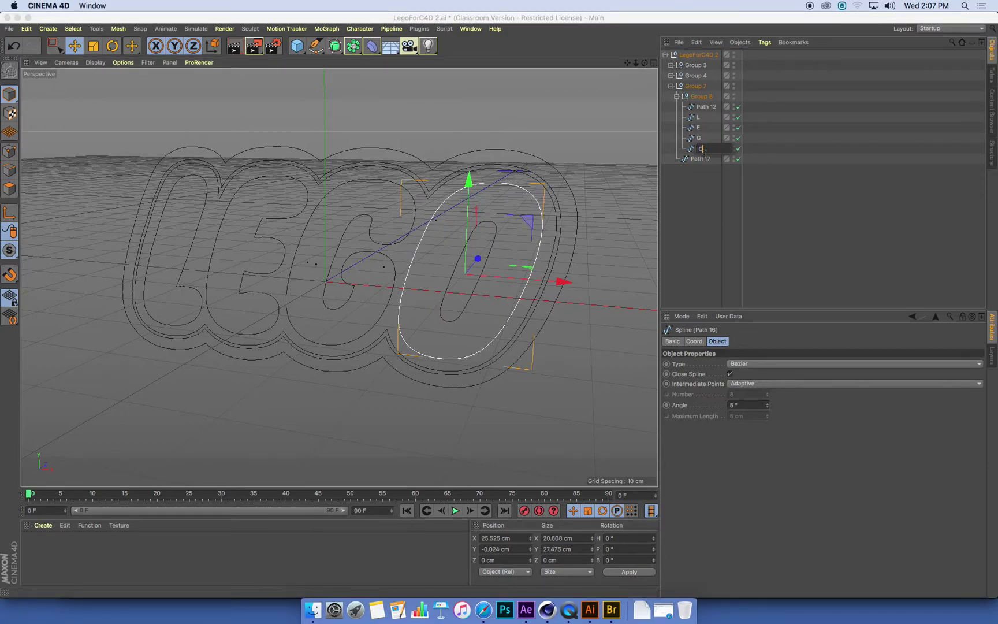
pyautogui.write(' outer')
pyautogui.press('Return')
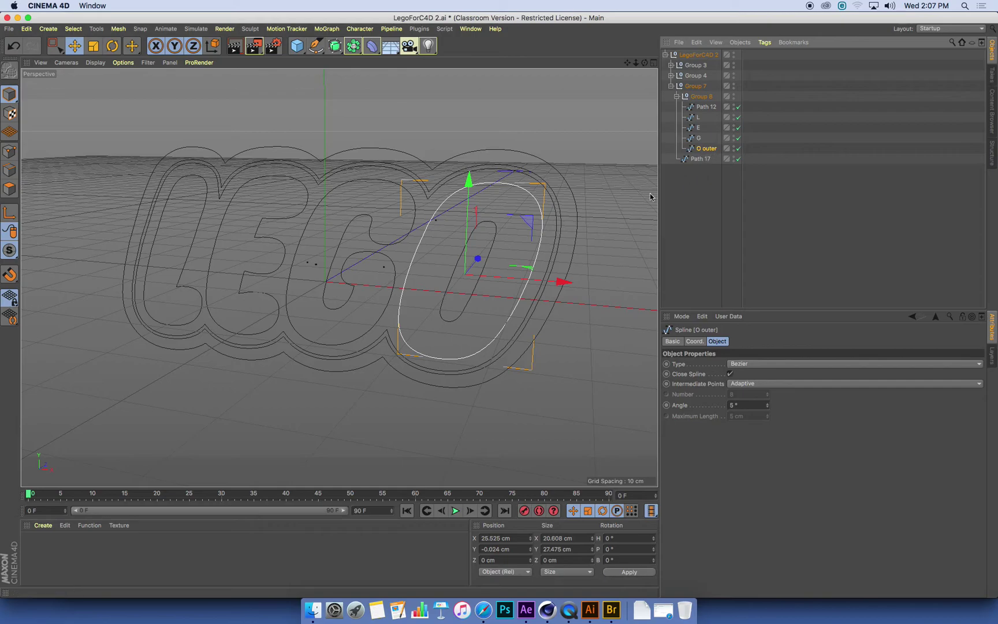
# Step: Rename the inner contour spline of the letter O as "O Inner"
pyautogui.click(497, 245)
pyautogui.doubleClick(700, 159)
pyautogui.write('O')
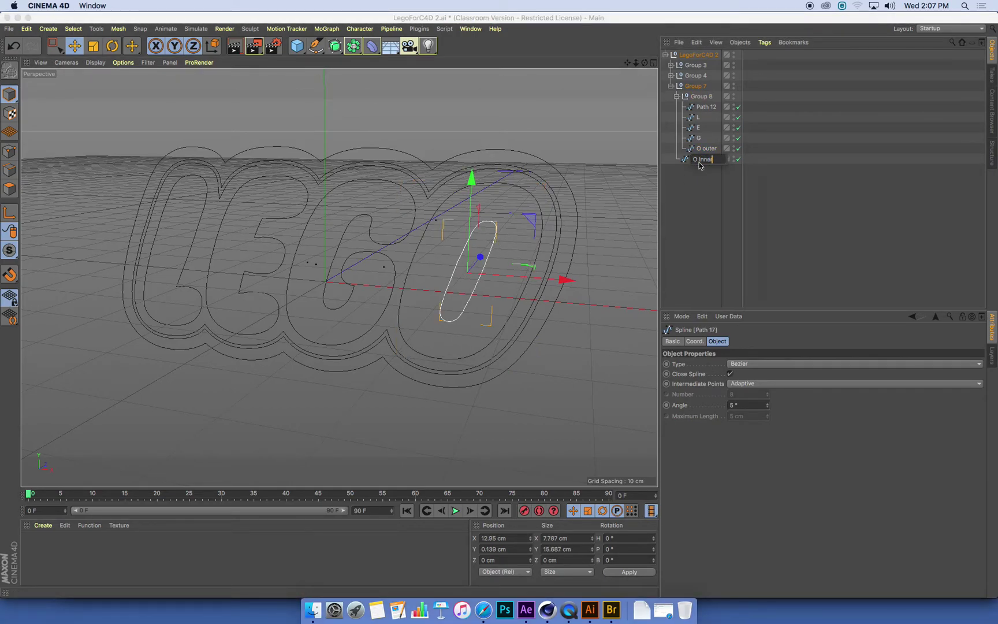
pyautogui.write(' Inner')
pyautogui.press('Return')
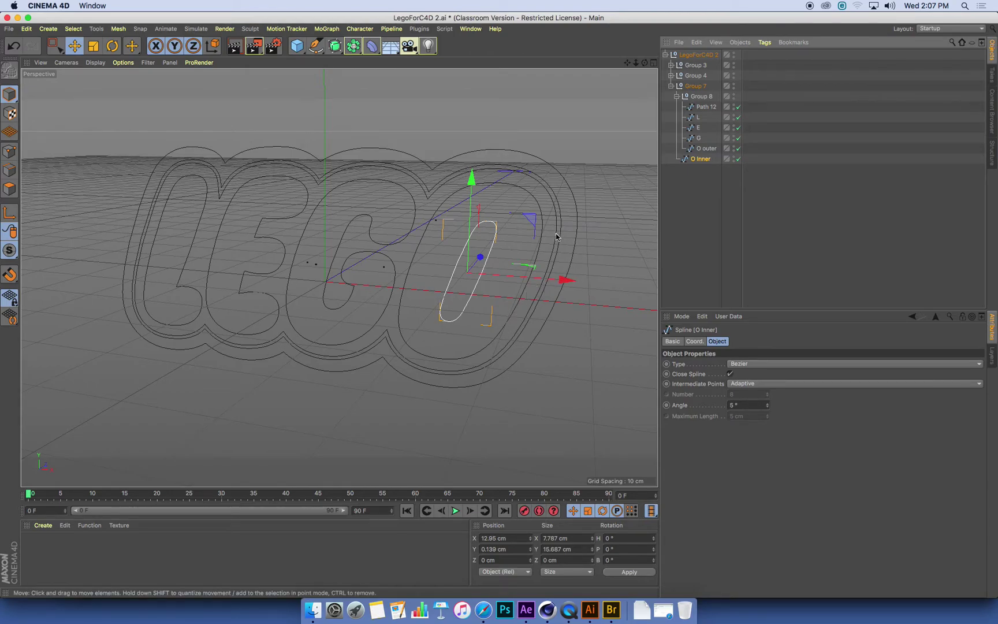
# Step: Locate the inner outline spline around the lettering inside Group 3 and rename it "Outline Inner"
pyautogui.click(509, 175)
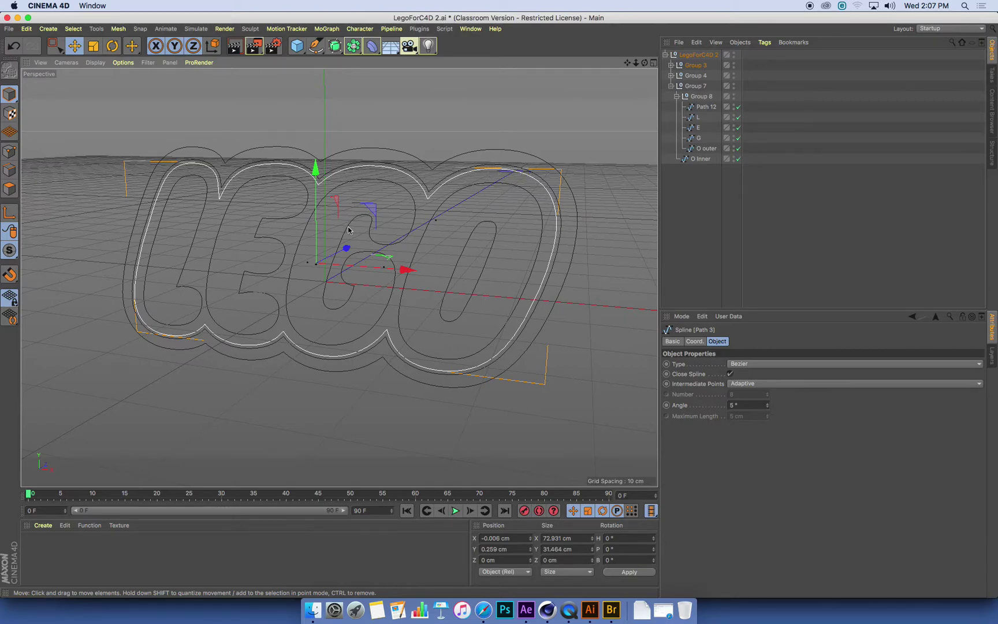
pyautogui.click(545, 196)
pyautogui.click(544, 190)
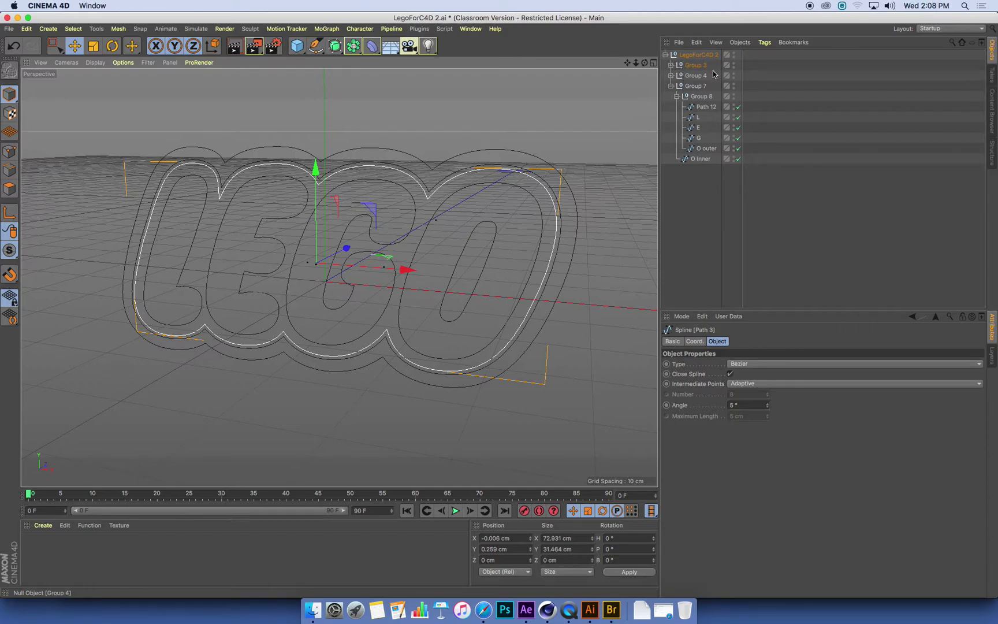
pyautogui.click(671, 65)
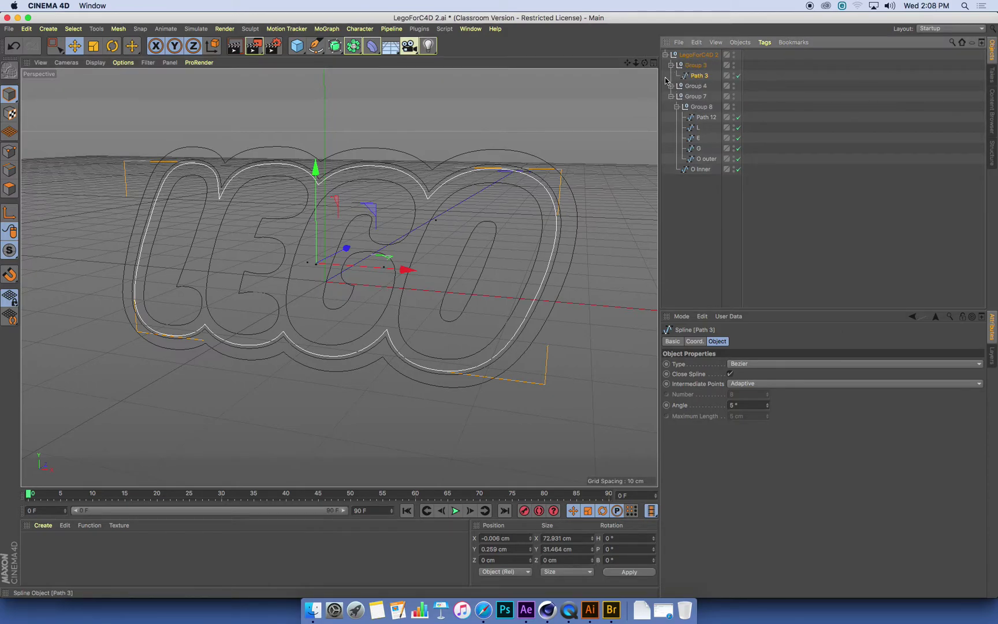
pyautogui.doubleClick(700, 75)
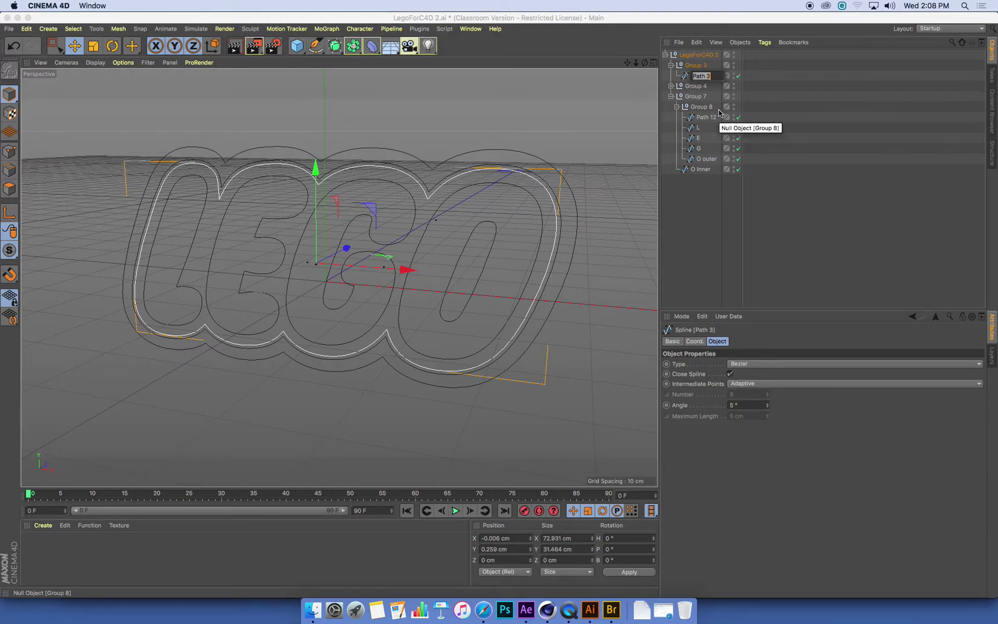
pyautogui.write('Outl')
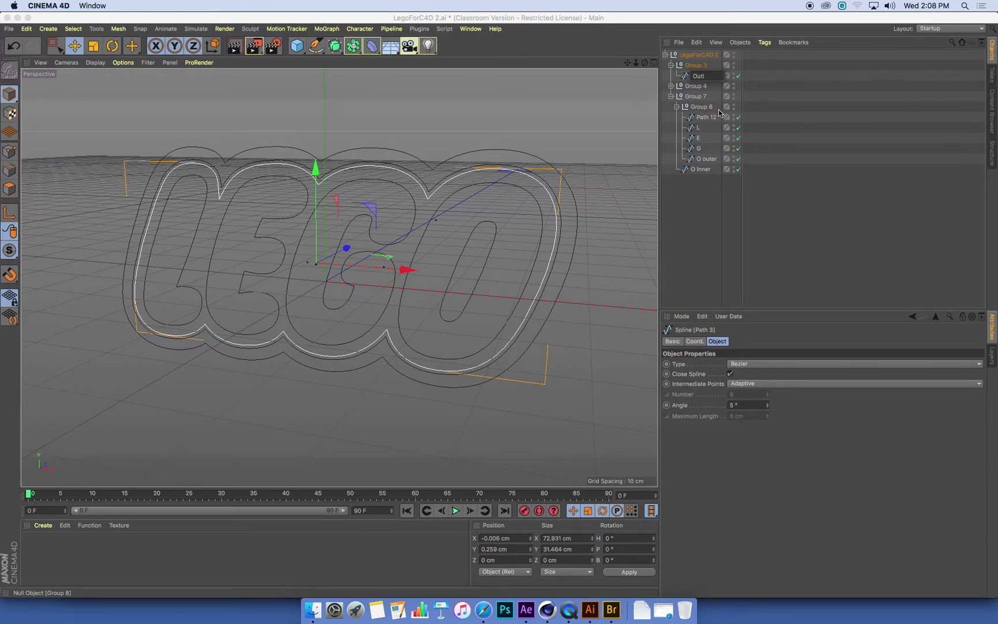
pyautogui.write('ine Inner')
pyautogui.press('Return')
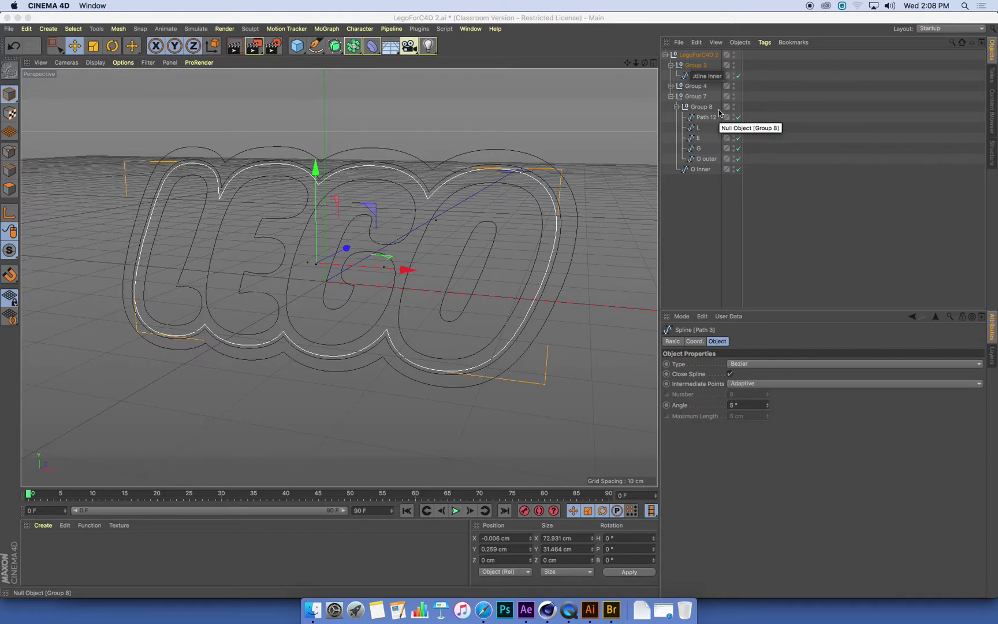
# Step: Locate the outermost contour spline of the logo inside Group 4 and rename it "Outline Outer"
pyautogui.click(532, 155)
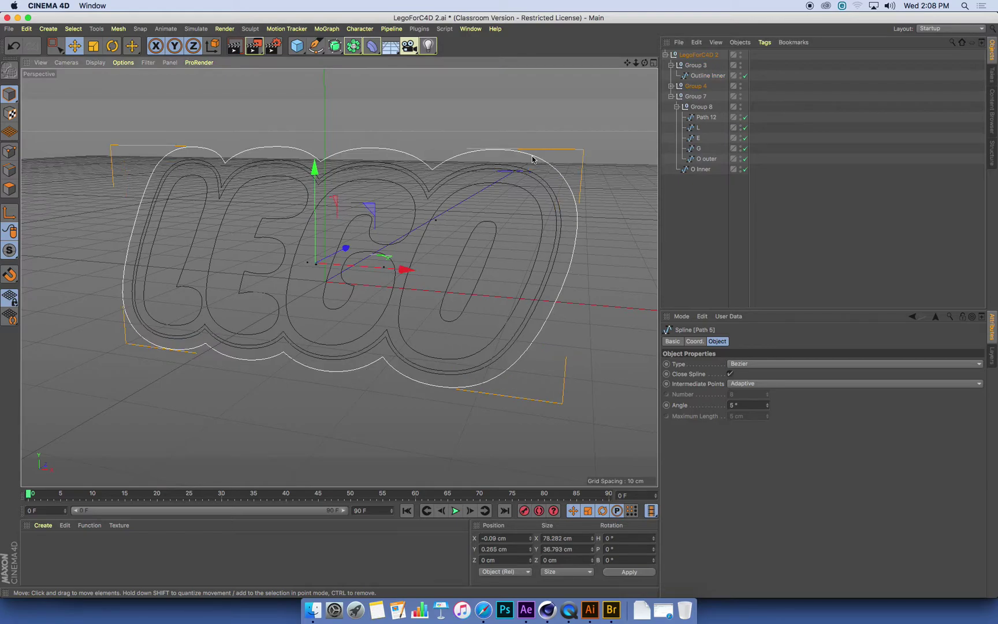
pyautogui.click(671, 86)
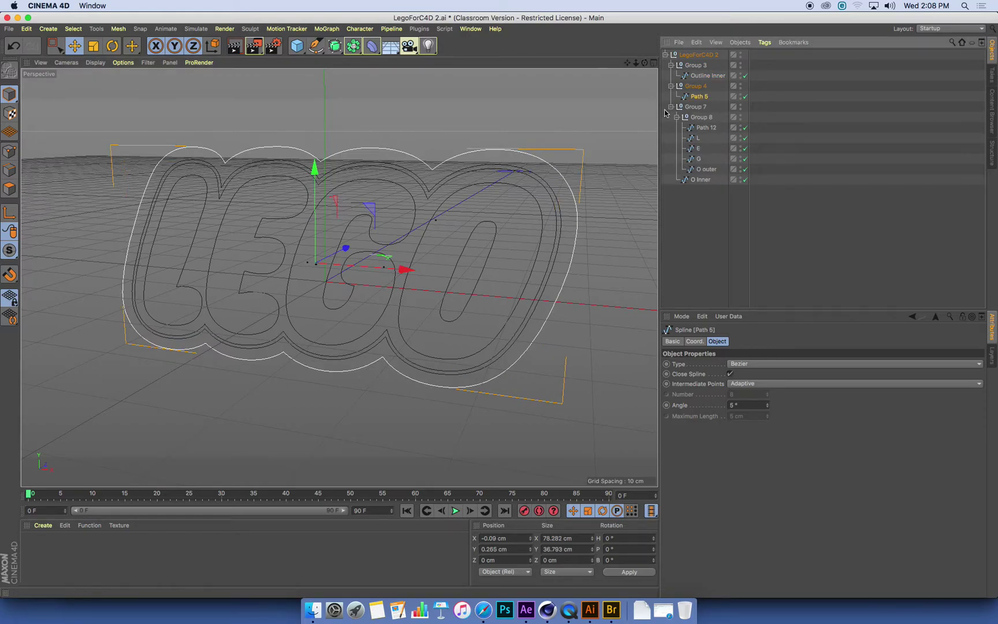
pyautogui.doubleClick(698, 98)
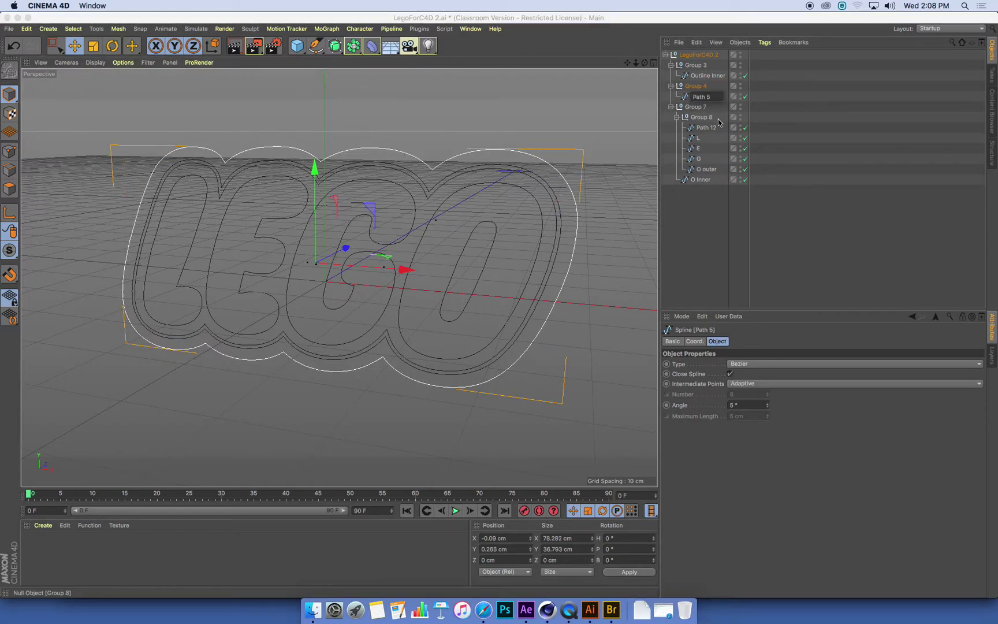
pyautogui.write('Ou')
pyautogui.write('tline')
pyautogui.write(' Out')
pyautogui.press('Return')
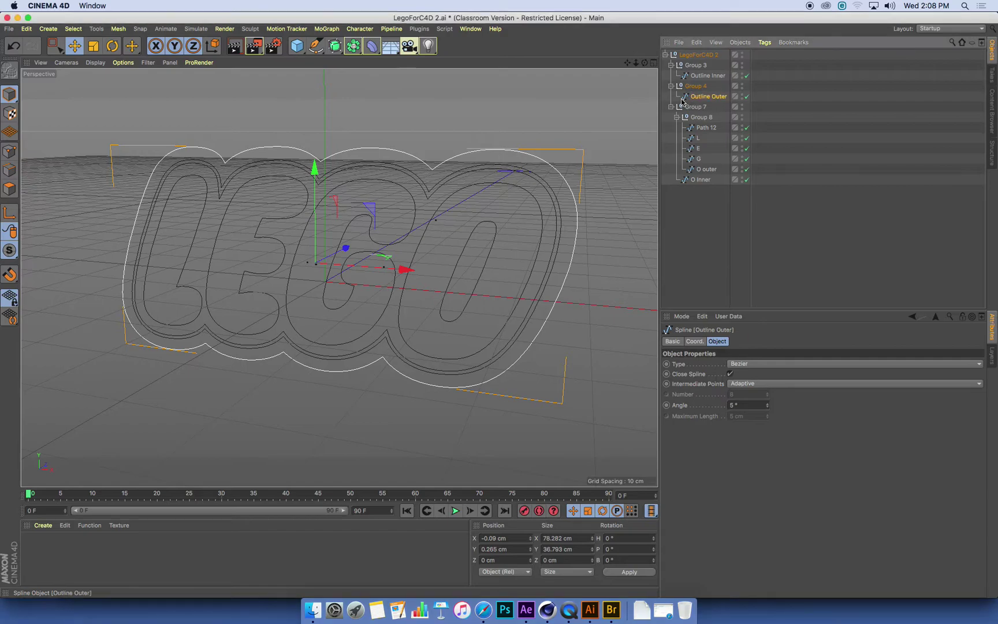
# Step: Delete the redundant middle outline spline Path 12 and move O Inner into Group 8 with the other letter splines
pyautogui.click(536, 178)
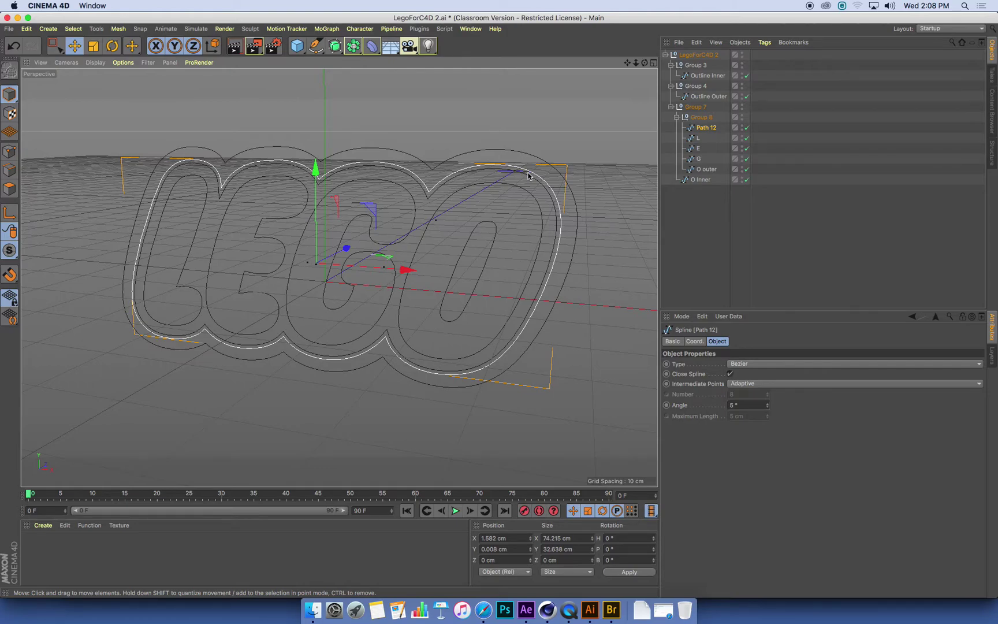
pyautogui.press('Delete')
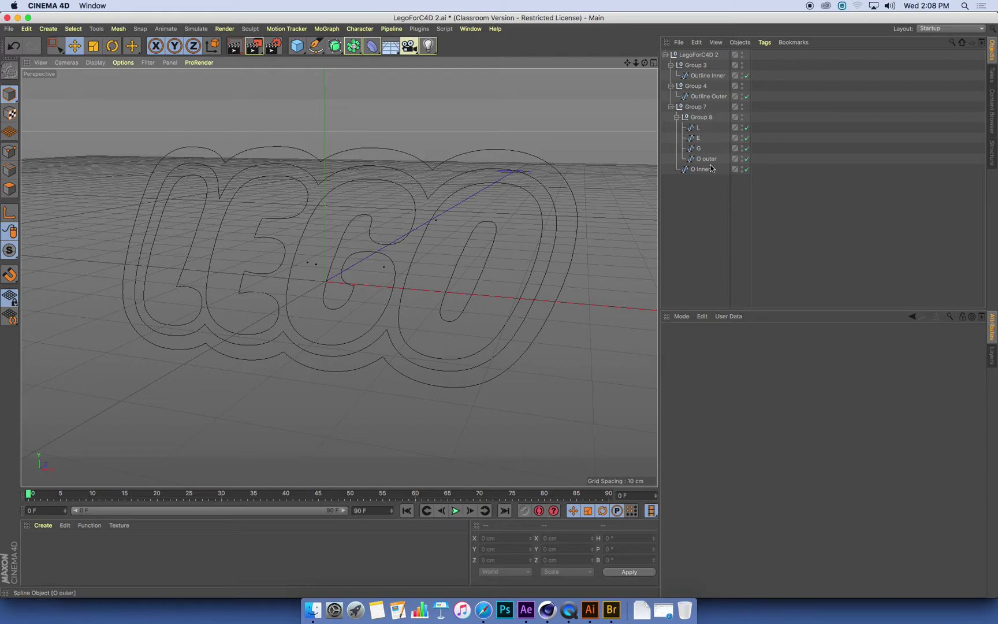
pyautogui.click(701, 119)
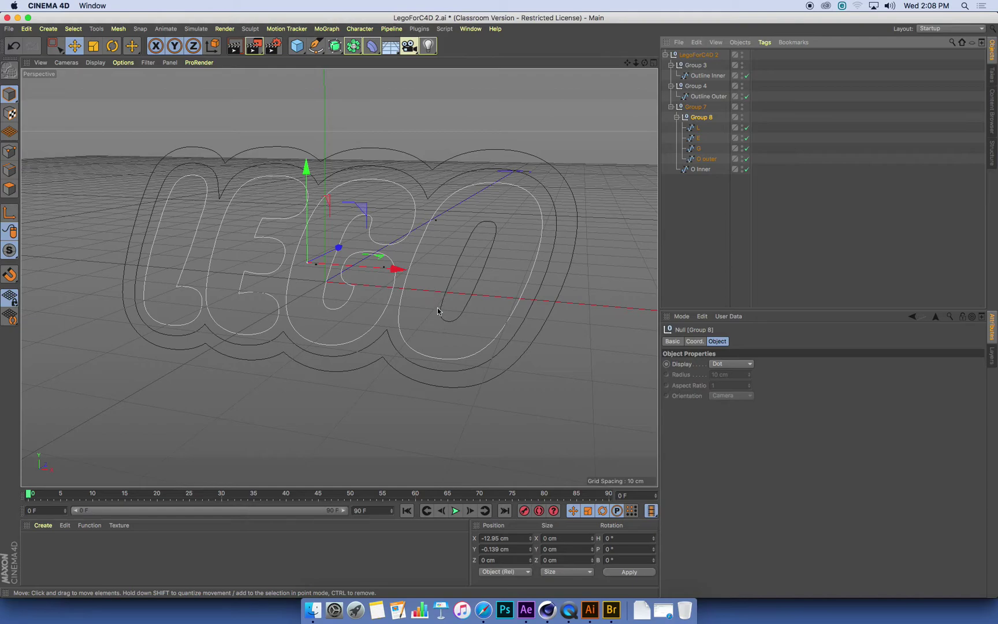
pyautogui.click(705, 170)
pyautogui.moveTo(704, 172); pyautogui.dragTo(706, 123)
# Step: Rename Group 8 as Text and move it out of Group 7 to the top level of the hierarchy
pyautogui.click(703, 118)
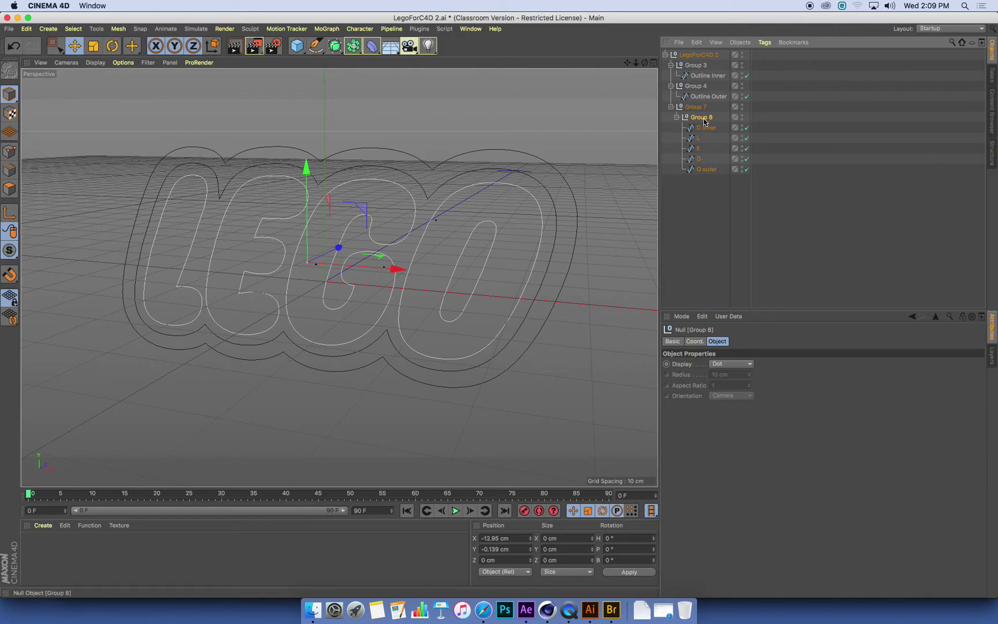
pyautogui.doubleClick(704, 119)
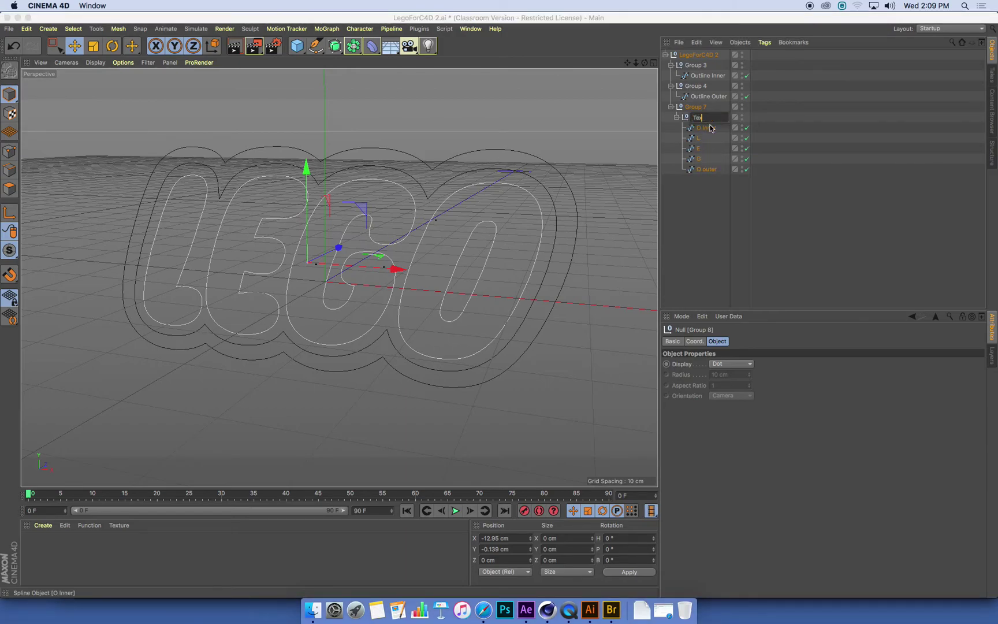
pyautogui.press('Return')
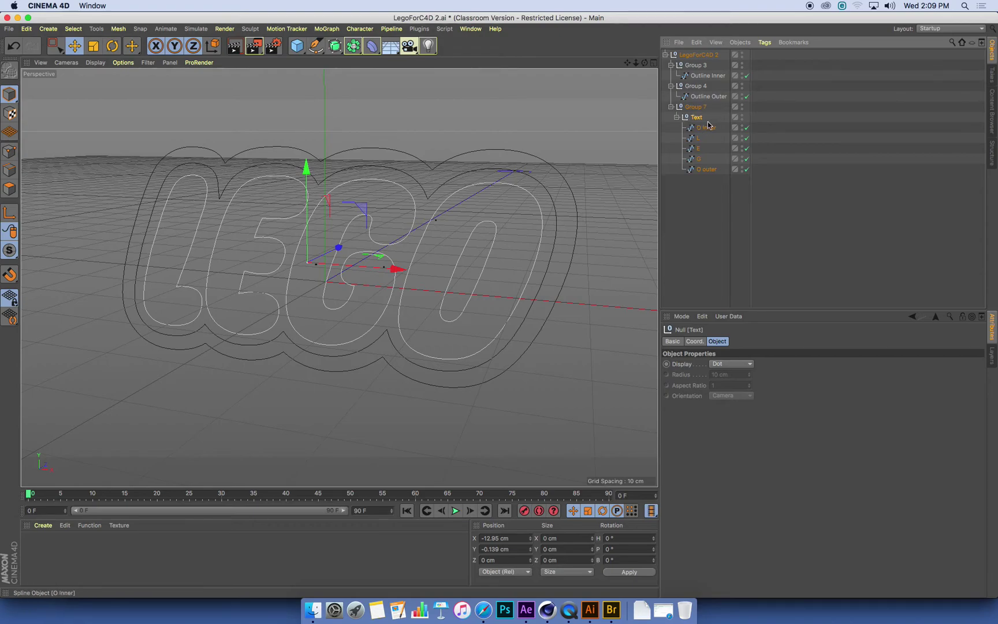
pyautogui.moveTo(698, 122); pyautogui.dragTo(691, 249)
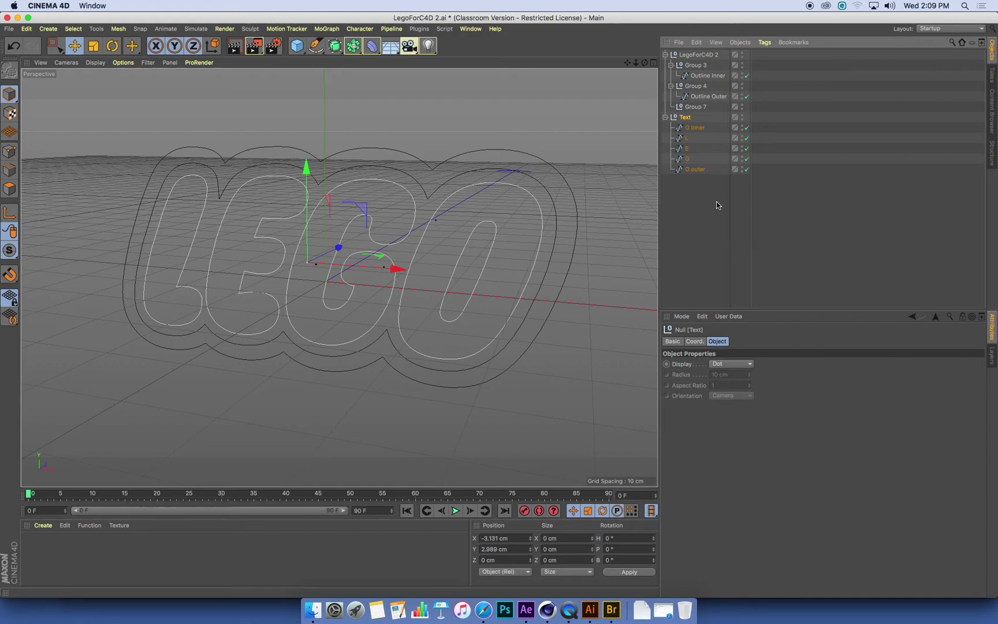
# Step: Delete the empty Group 7 from under LegoForC4D 2
pyautogui.click(695, 107)
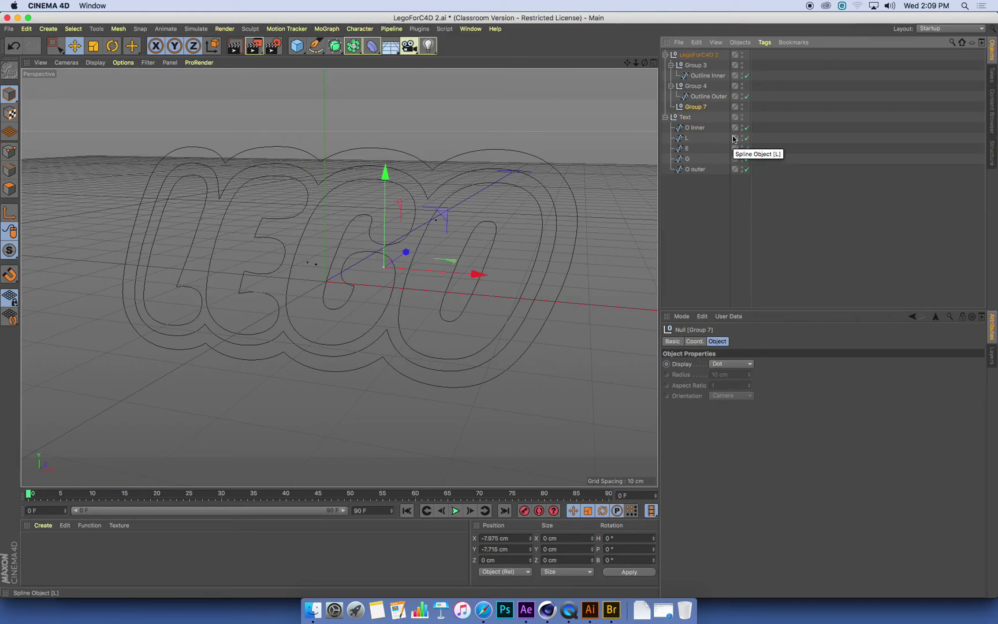
pyautogui.press('Delete')
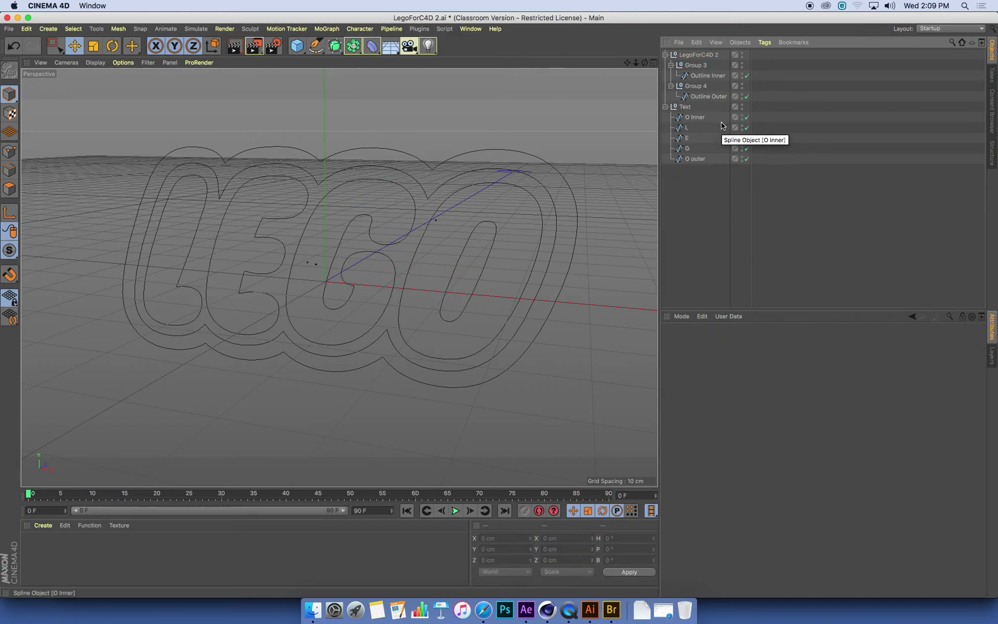
pyautogui.click(686, 107)
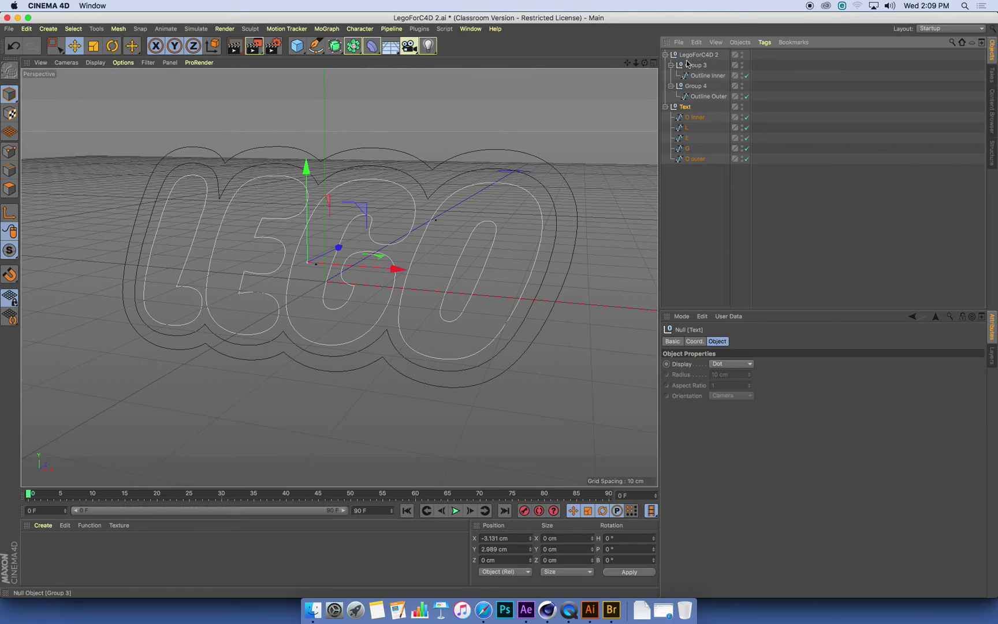
# Step: Move Outline Outer into Group 3 with Outline Inner and rename that group Outlines
pyautogui.moveTo(704, 99); pyautogui.dragTo(698, 68)
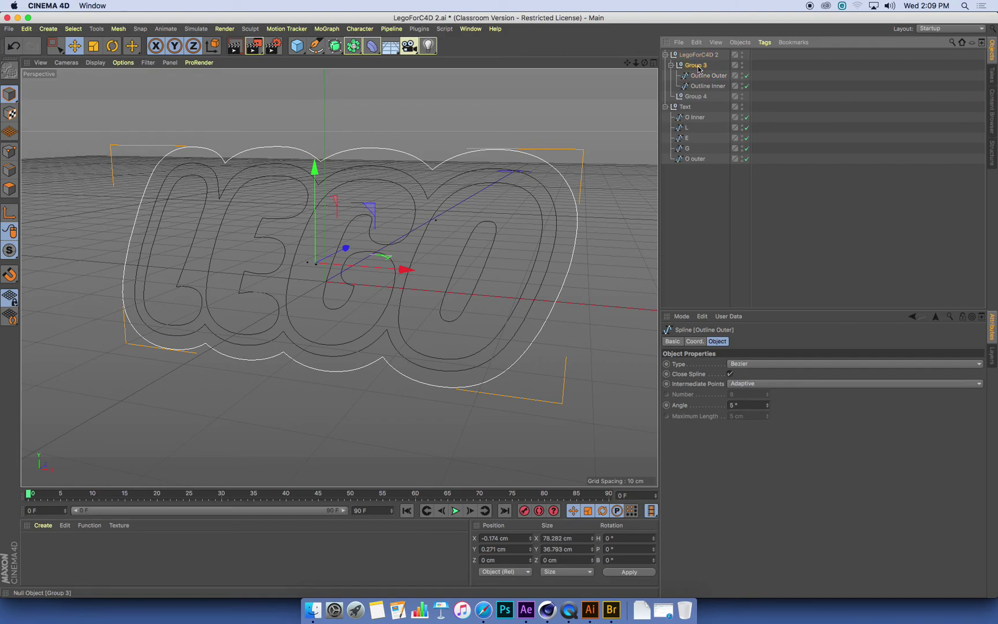
pyautogui.doubleClick(698, 66)
pyautogui.write('Outlines')
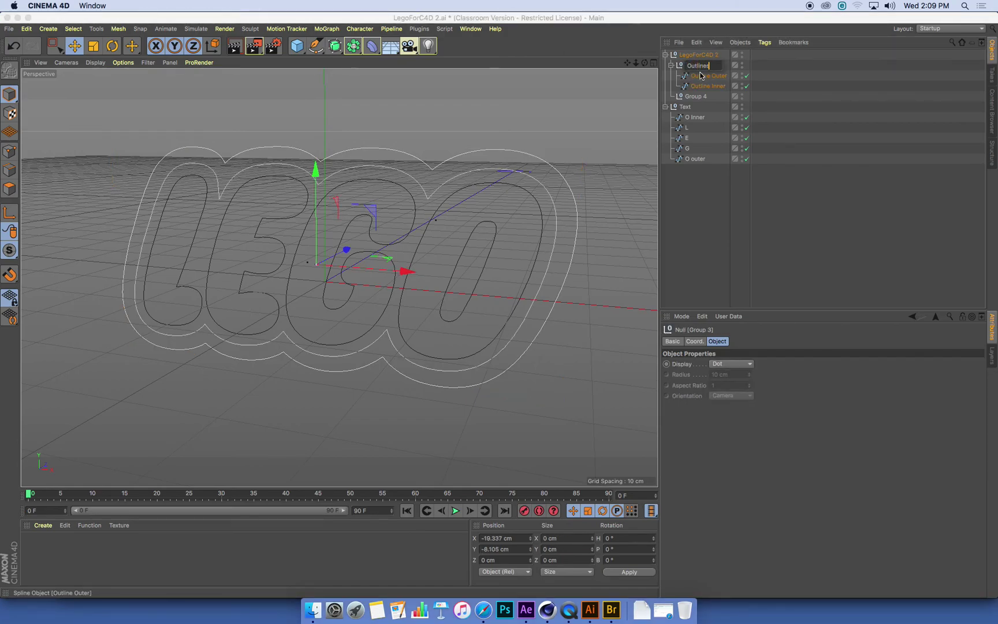
pyautogui.press('Return')
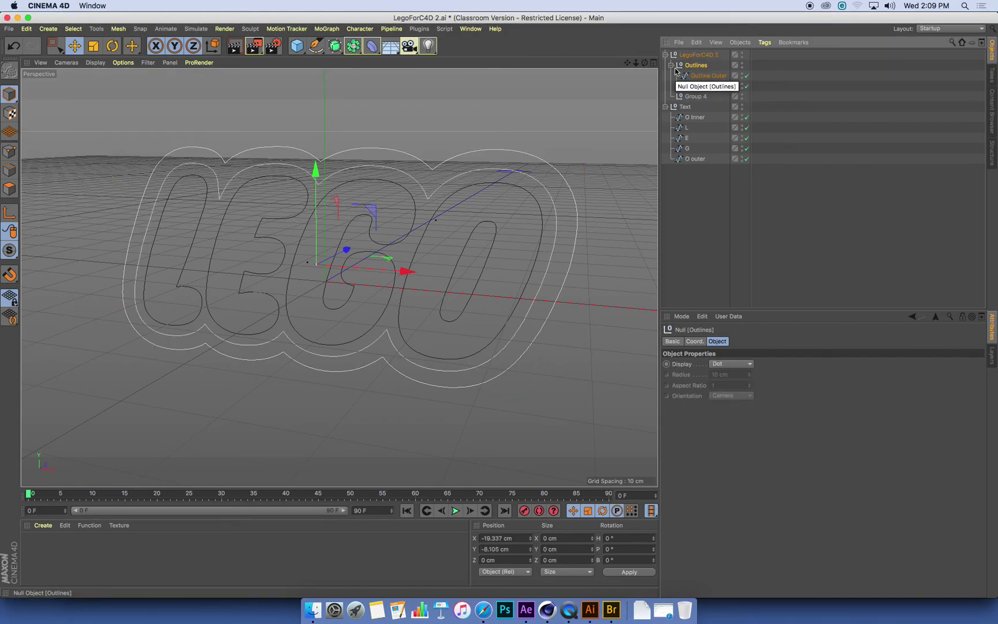
# Step: Move the Outlines group to the top level of the hierarchy, deleting the empty Group 4 and LegoForC4D 2 nulls
pyautogui.click(696, 98)
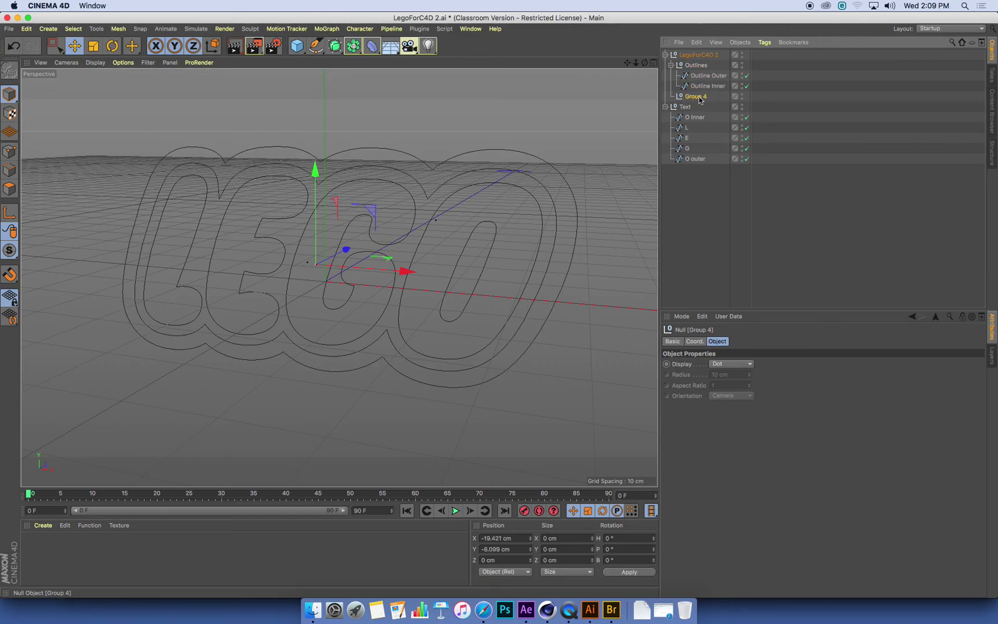
pyautogui.press('BackSpace')
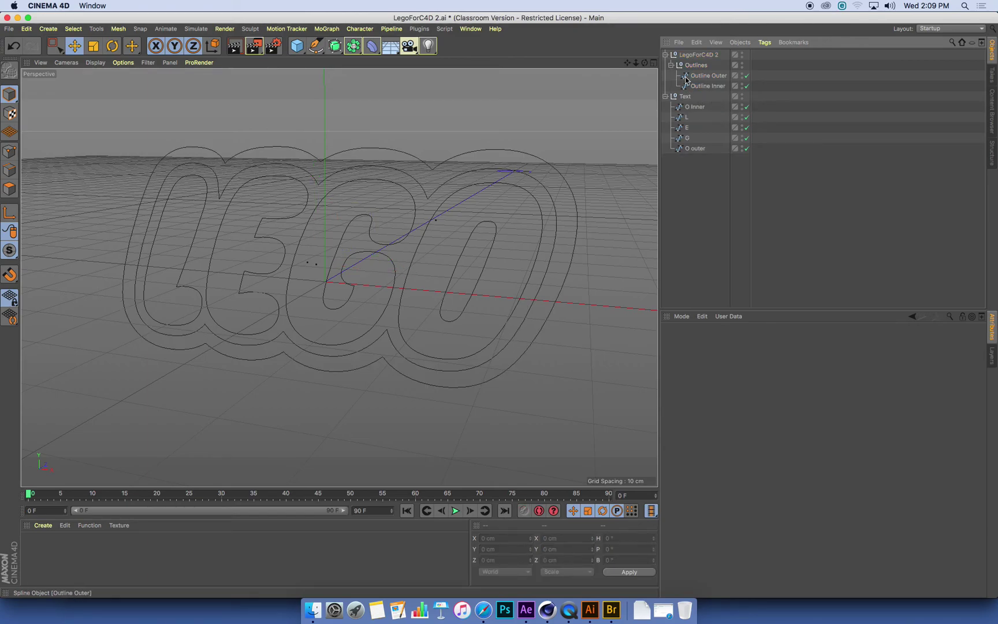
pyautogui.moveTo(696, 65); pyautogui.dragTo(709, 224)
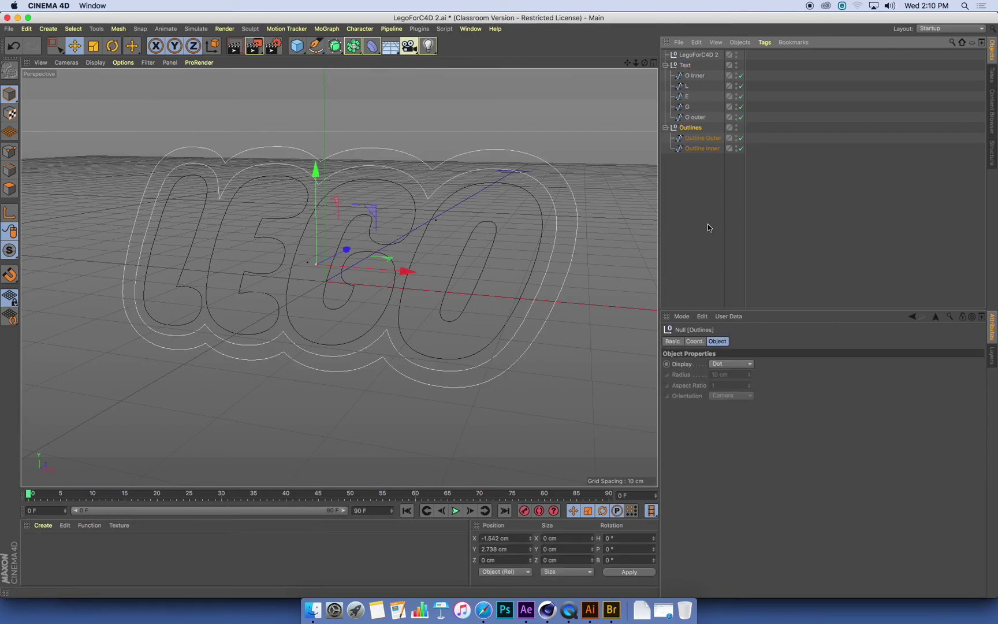
pyautogui.click(697, 55)
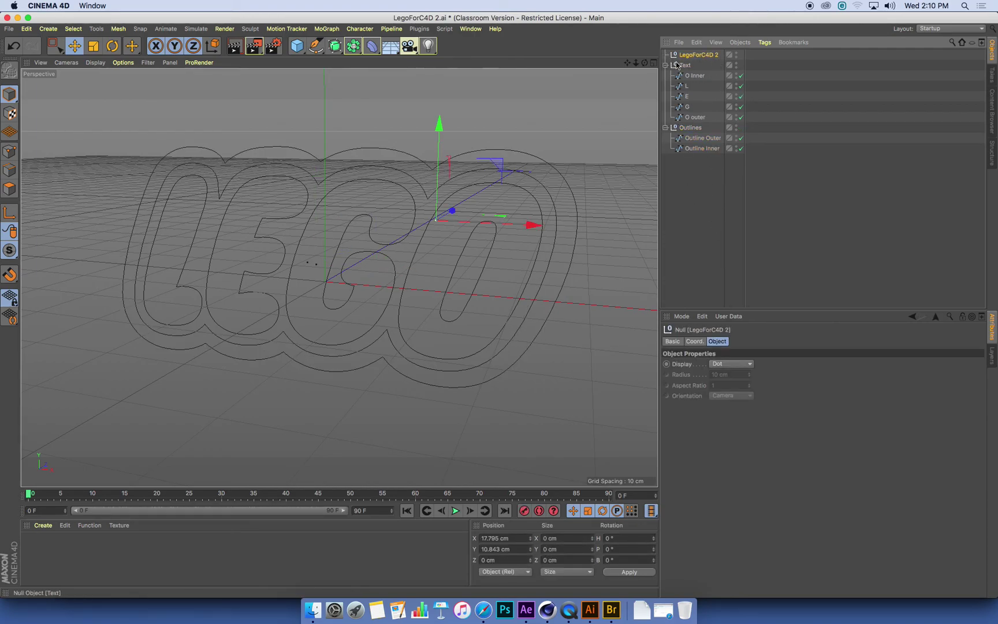
pyautogui.press('BackSpace')
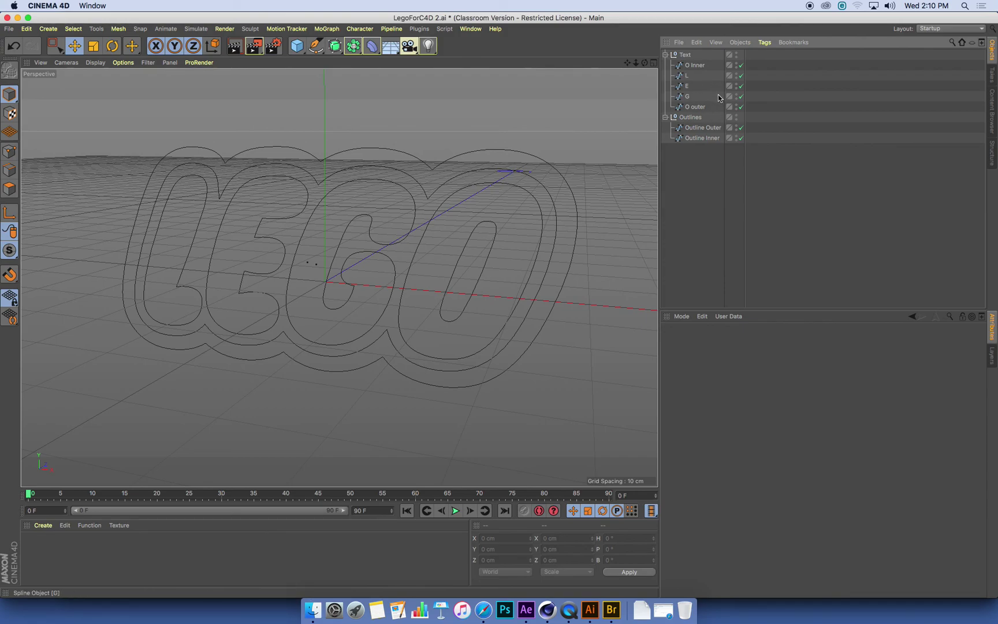
# Step: Switch to QuickTime Player and examine the reference render of the finished LEGO logo on the brick wall
pyautogui.click(570, 611)
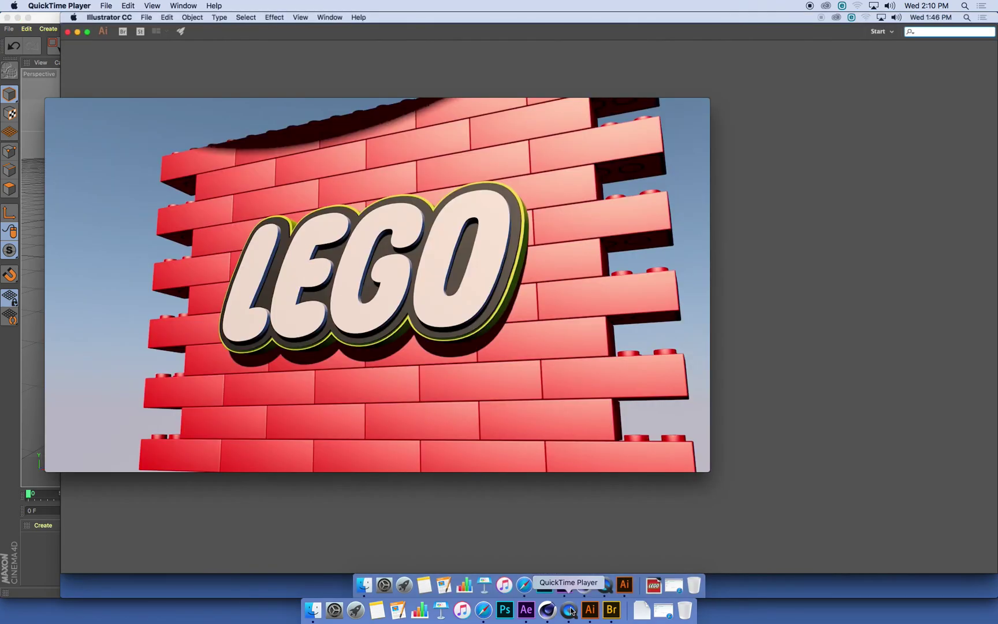
pyautogui.click(128, 5)
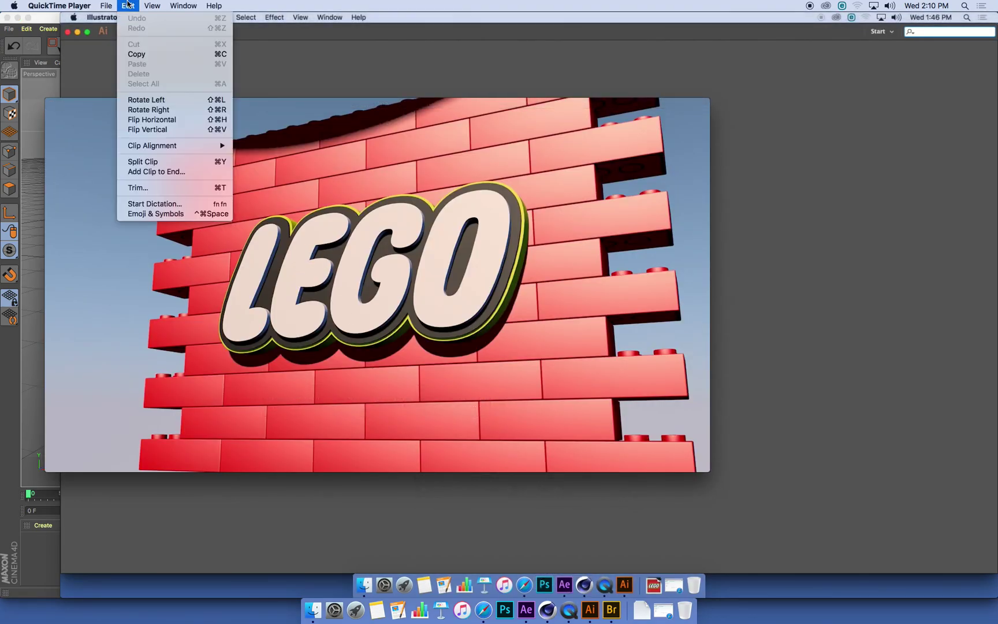
pyautogui.moveTo(114, 3)
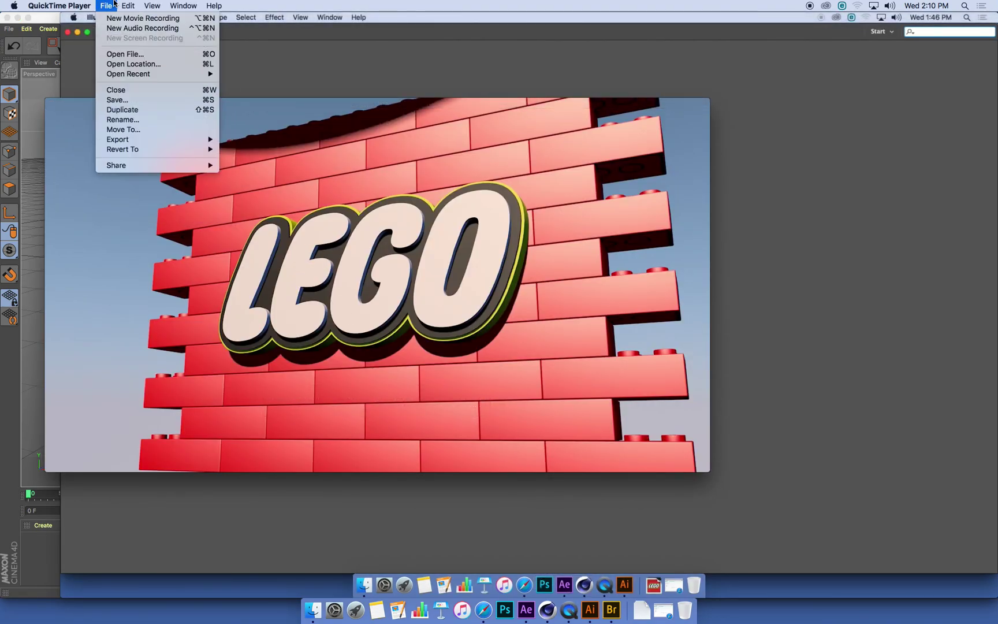
pyautogui.click(120, 2)
pyautogui.click(572, 612)
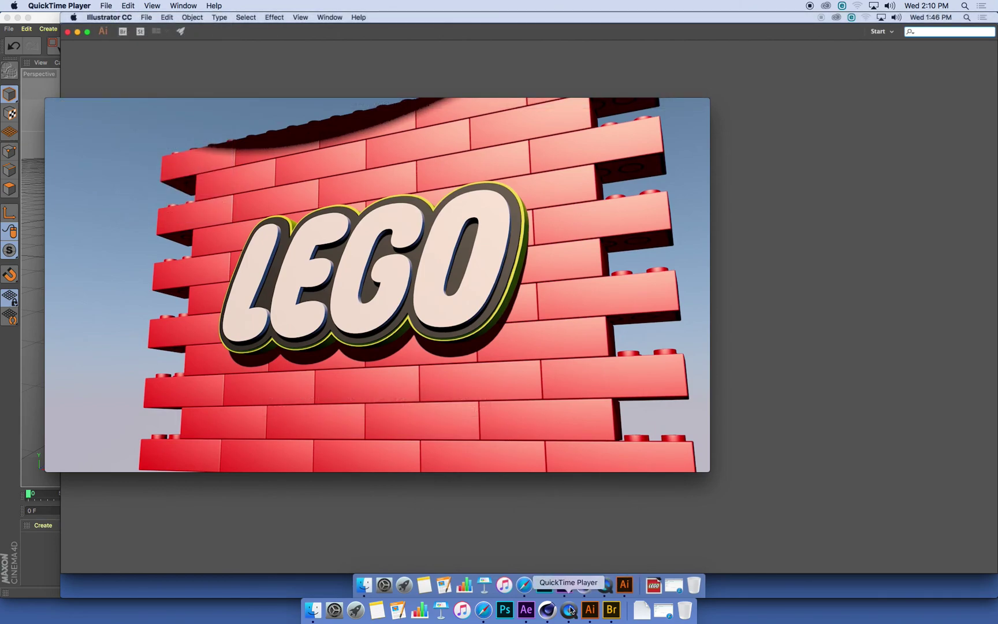